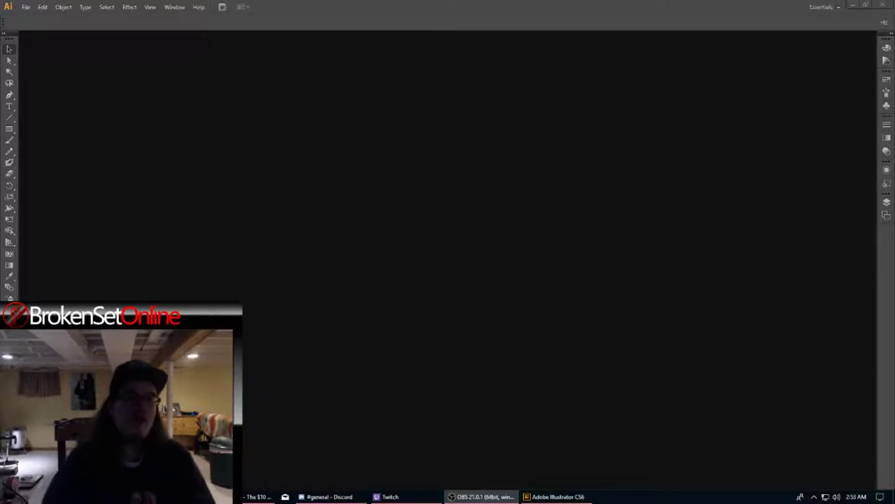
Create a new document named testcard and ready the Rectangle tool with a black fill.
{"action": "left_click", "coordinate": [26, 7]}
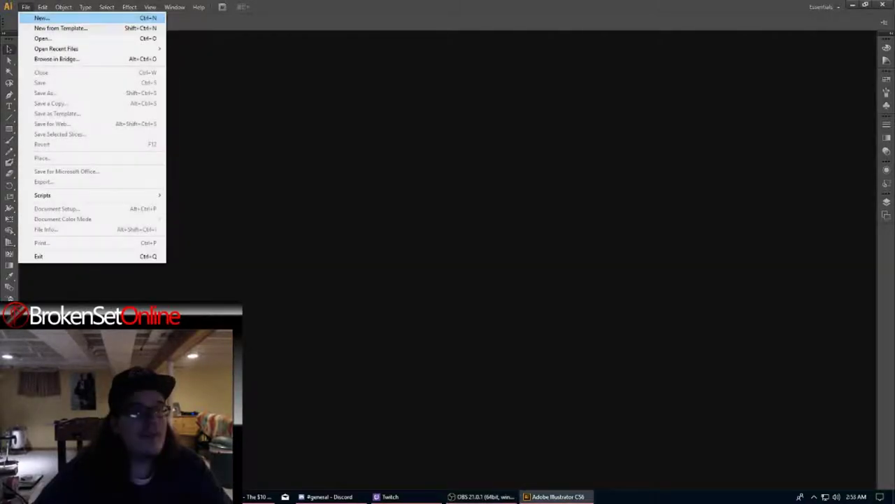
{"action": "left_click", "coordinate": [42, 18]}
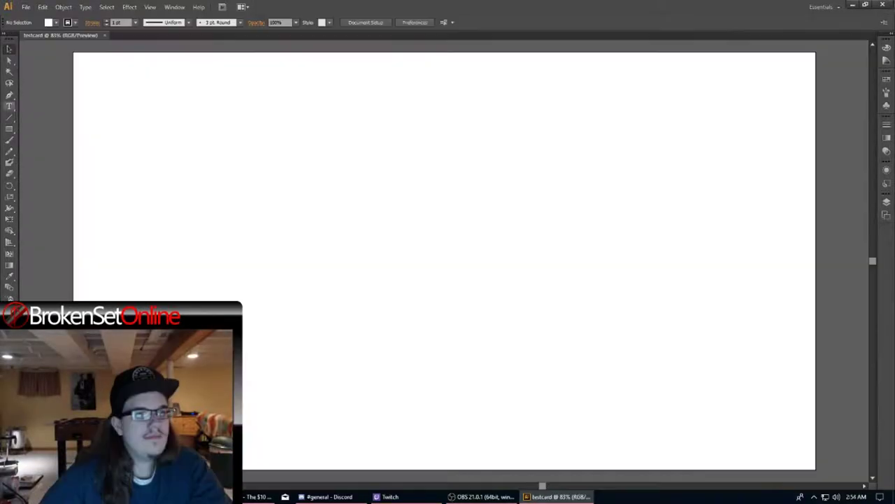
{"action": "left_click", "coordinate": [10, 129]}
{"action": "left_click", "coordinate": [52, 23]}
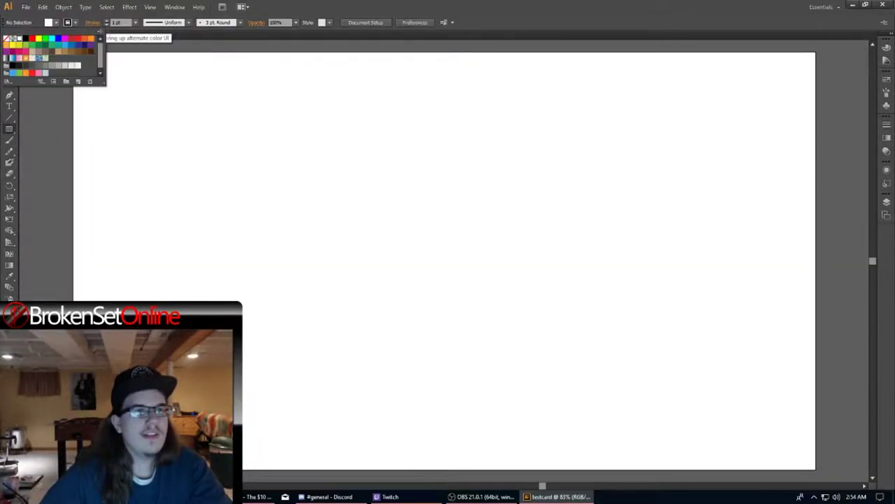
{"action": "left_click", "coordinate": [26, 38]}
{"action": "left_click", "coordinate": [51, 22]}
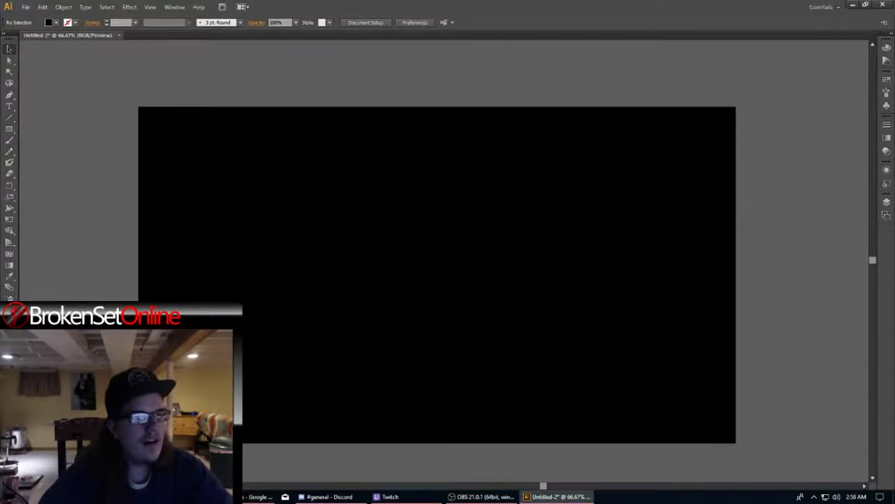
{"action": "left_click_drag", "start_coordinate": [9, 117], "coordinate": [63, 172]}
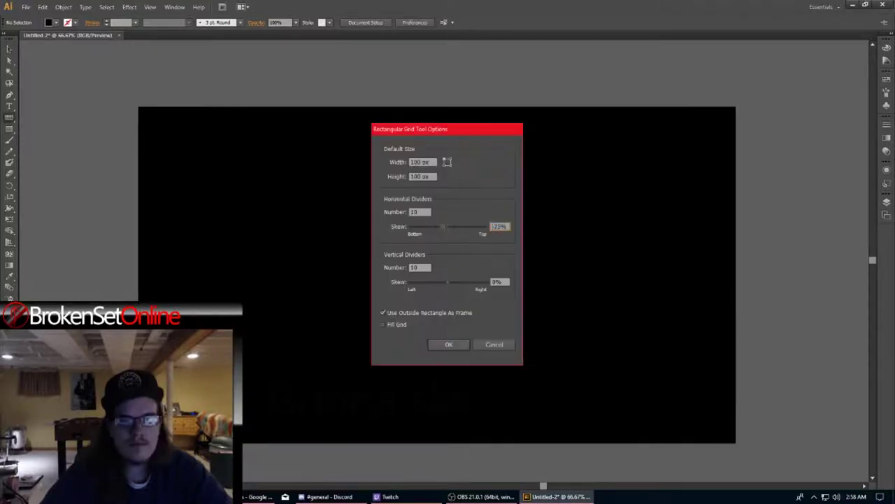
{"action": "left_click_drag", "start_coordinate": [446, 227], "coordinate": [434, 226]}
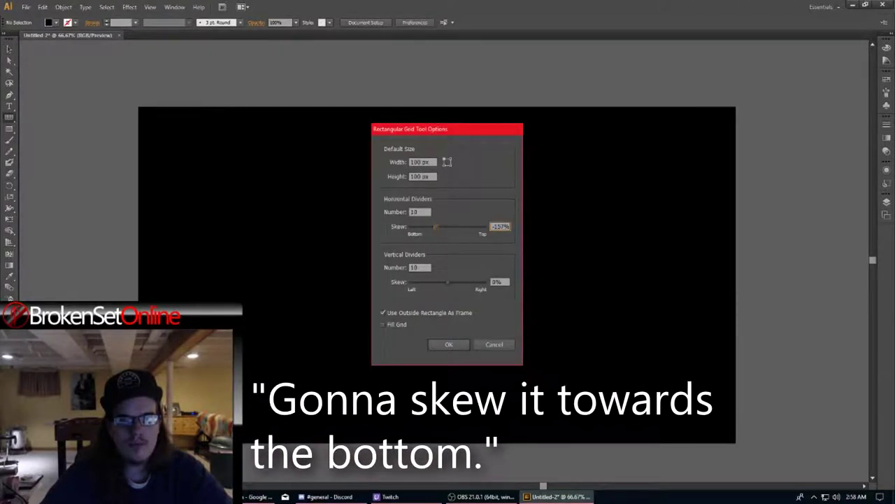
{"action": "key", "text": "Return"}
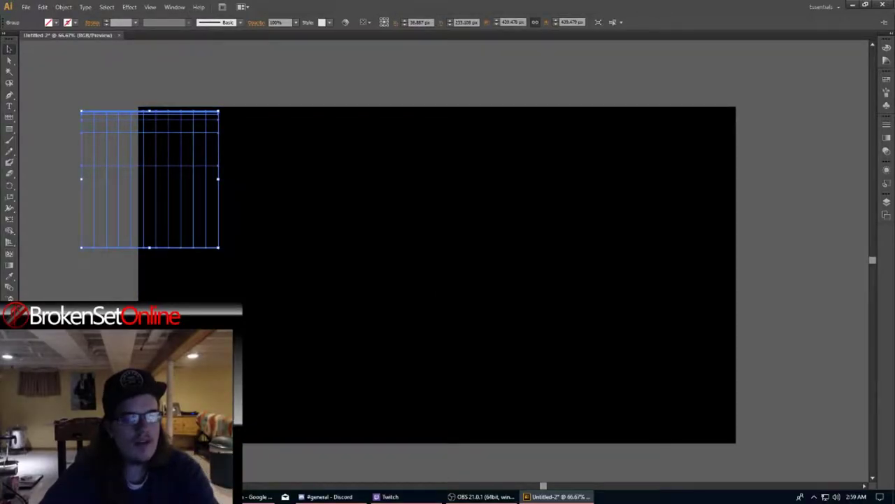
{"action": "key", "text": "Delete"}
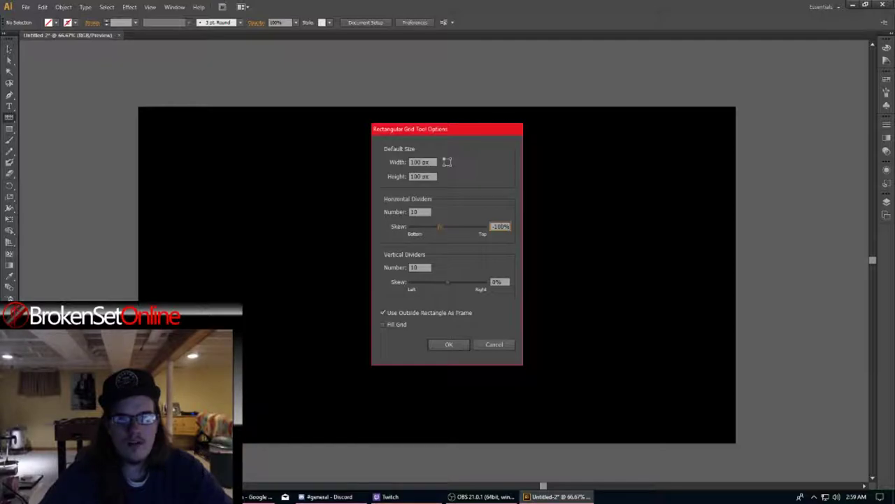
Draw a rectangular grid about 909 px square, its horizontal dividers skewed closer together toward the bottom, over the black artboard's left part.
{"action": "type", "text": "25"}
{"action": "key", "text": "Return"}
{"action": "key", "text": "v"}
{"action": "left_click_drag", "start_coordinate": [140, 236], "coordinate": [392, 235]}
Give the grid a white stroke.
{"action": "left_click", "coordinate": [72, 23]}
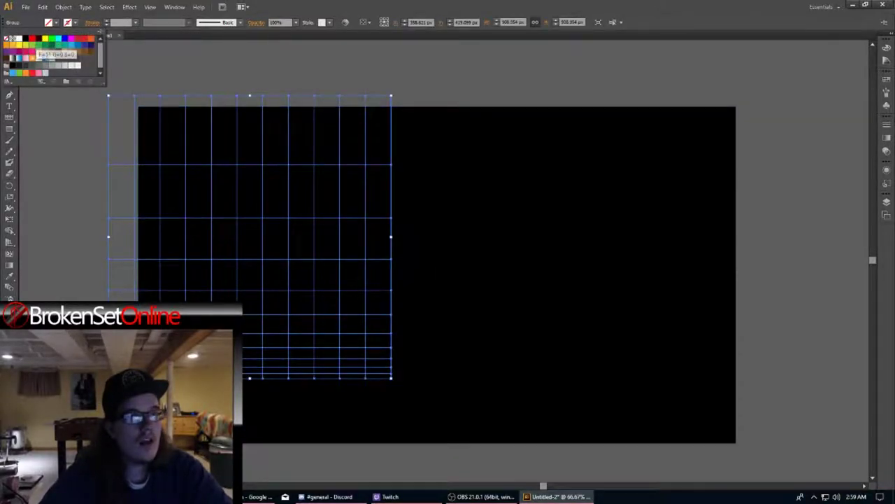
{"action": "left_click", "coordinate": [26, 41]}
{"action": "left_click", "coordinate": [76, 24]}
Move and stretch the grid to cover the whole black background at 1920 × 1080 px.
{"action": "left_click_drag", "start_coordinate": [235, 218], "coordinate": [422, 255]}
{"action": "left_click_drag", "start_coordinate": [578, 274], "coordinate": [735, 275]}
{"action": "left_click_drag", "start_coordinate": [436, 133], "coordinate": [436, 107]}
{"action": "left_click", "coordinate": [445, 80]}
{"action": "left_click", "coordinate": [410, 188]}
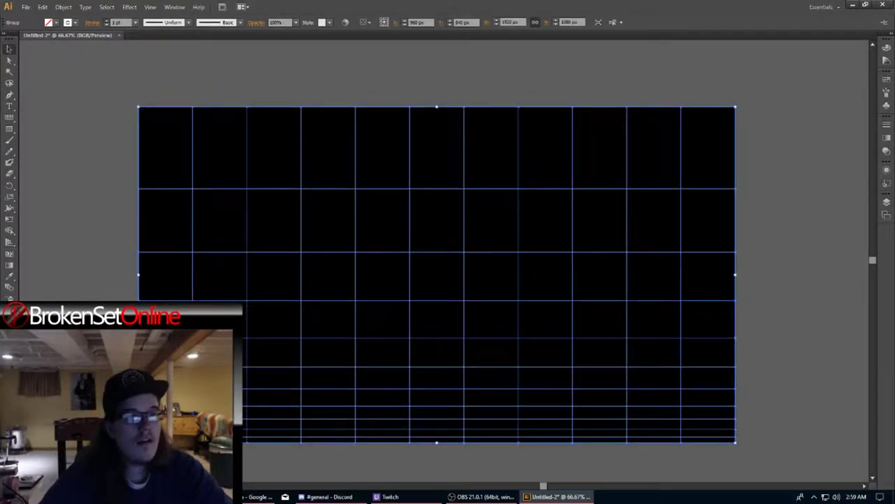
Set the grid's stroke weight to 3 pt and deselect it.
{"action": "left_click", "coordinate": [107, 20]}
{"action": "left_click", "coordinate": [106, 20]}
{"action": "left_click", "coordinate": [213, 73]}
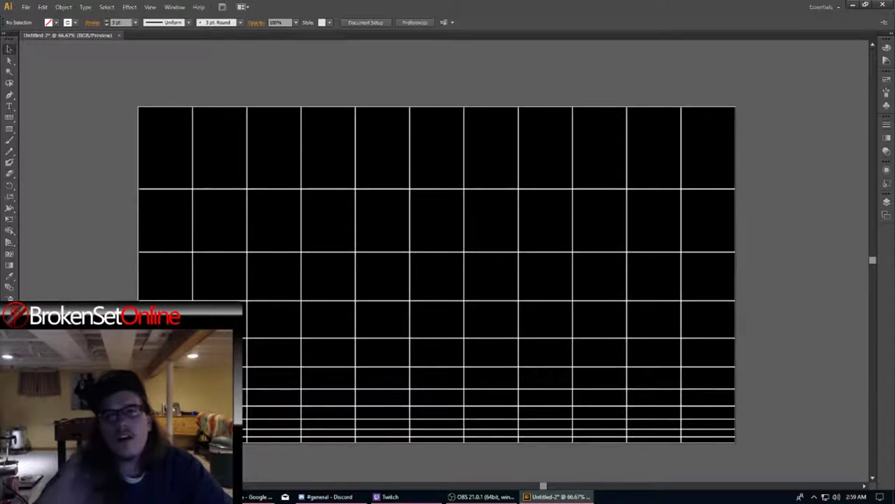
Examine the grid's corners and edges up close for alignment with the artboard border.
{"action": "scroll", "coordinate": [701, 152], "scroll_direction": "up", "scroll_amount": 4}
{"action": "scroll", "coordinate": [386, 372], "scroll_direction": "down", "scroll_amount": 3}
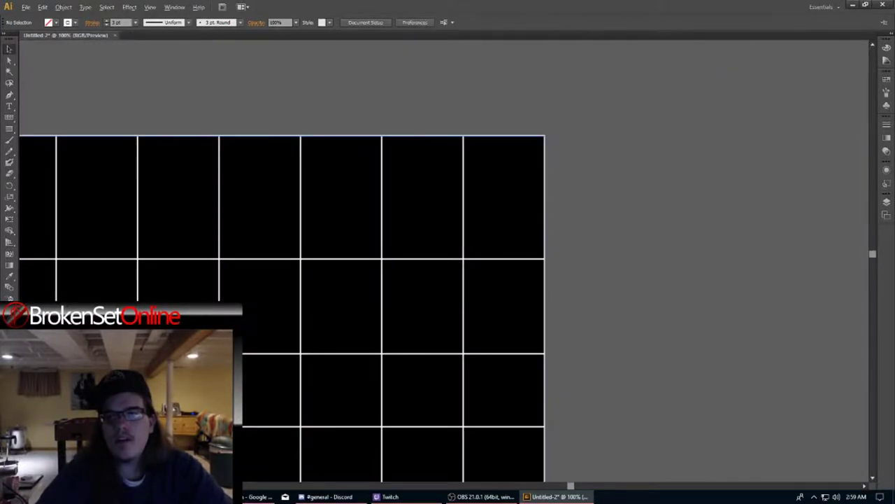
{"action": "scroll", "coordinate": [578, 113], "scroll_direction": "up", "scroll_amount": 5}
{"action": "scroll", "coordinate": [517, 184], "scroll_direction": "down", "scroll_amount": 10}
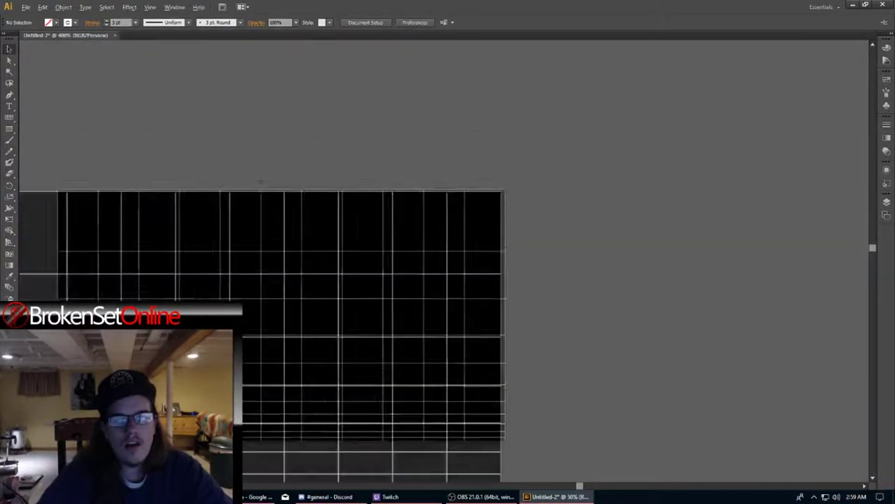
{"action": "scroll", "coordinate": [402, 270], "scroll_direction": "up", "scroll_amount": 7}
{"action": "scroll", "coordinate": [403, 95], "scroll_direction": "up", "scroll_amount": 2}
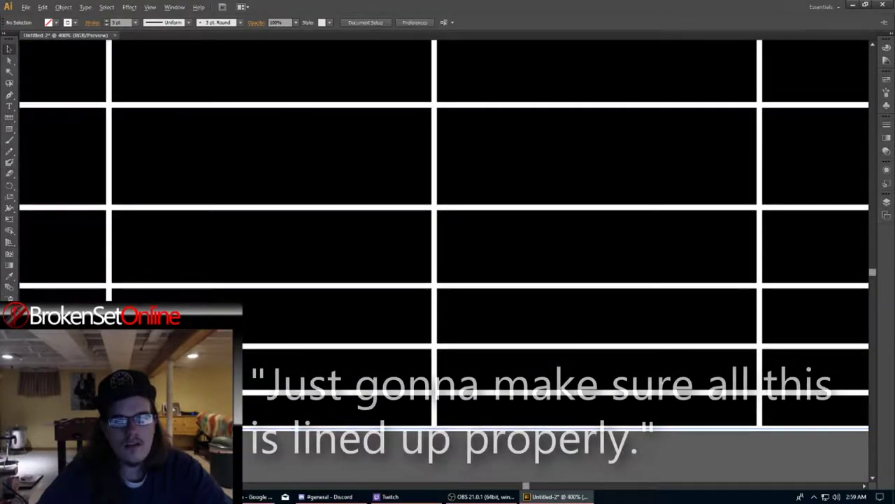
{"action": "scroll", "coordinate": [399, 430], "scroll_direction": "down", "scroll_amount": 6}
{"action": "scroll", "coordinate": [448, 335], "scroll_direction": "down", "scroll_amount": 8}
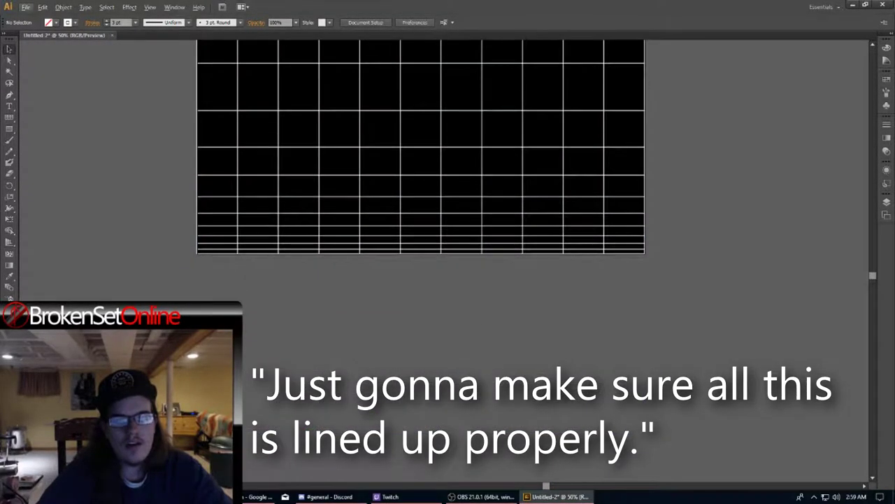
{"action": "scroll", "coordinate": [448, 336], "scroll_direction": "up", "scroll_amount": 4}
{"action": "scroll", "coordinate": [447, 335], "scroll_direction": "up", "scroll_amount": 4}
{"action": "left_click", "coordinate": [483, 354]}
{"action": "left_click", "coordinate": [502, 347]}
{"action": "left_click", "coordinate": [564, 354]}
{"action": "left_click", "coordinate": [887, 138]}
{"action": "left_click", "coordinate": [770, 132]}
{"action": "key", "text": "ctrl+z"}
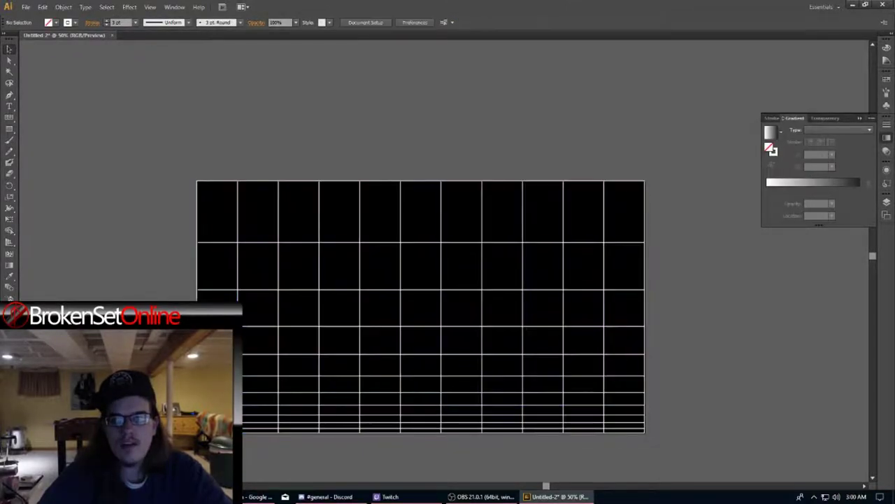
{"action": "left_click", "coordinate": [74, 22]}
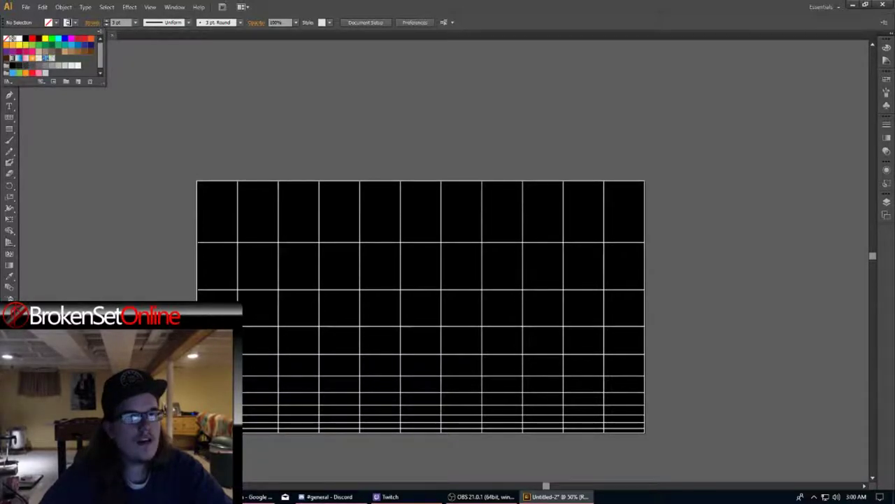
{"action": "key", "text": "Escape"}
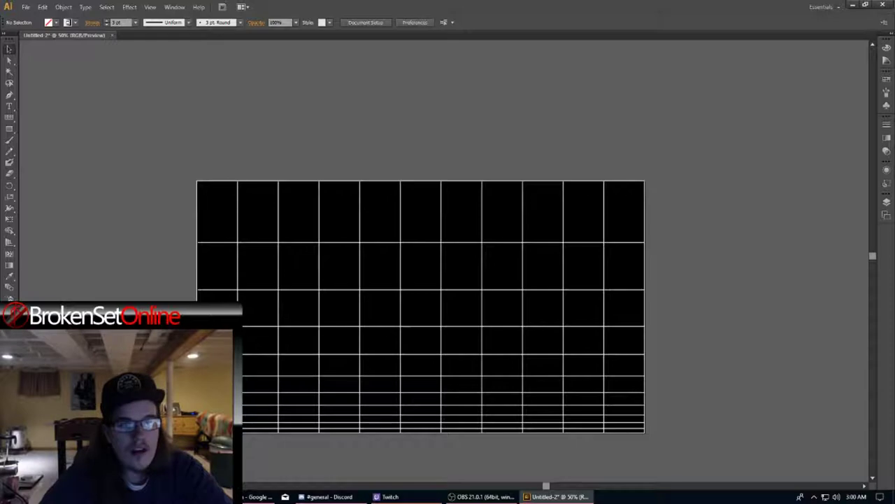
Try a blue gradient swatch on the grid's stroke and inspect the lines up close.
{"action": "scroll", "coordinate": [420, 306], "scroll_direction": "up", "scroll_amount": 2}
{"action": "scroll", "coordinate": [421, 307], "scroll_direction": "down", "scroll_amount": 2}
{"action": "left_click", "coordinate": [420, 289]}
{"action": "left_click", "coordinate": [74, 22]}
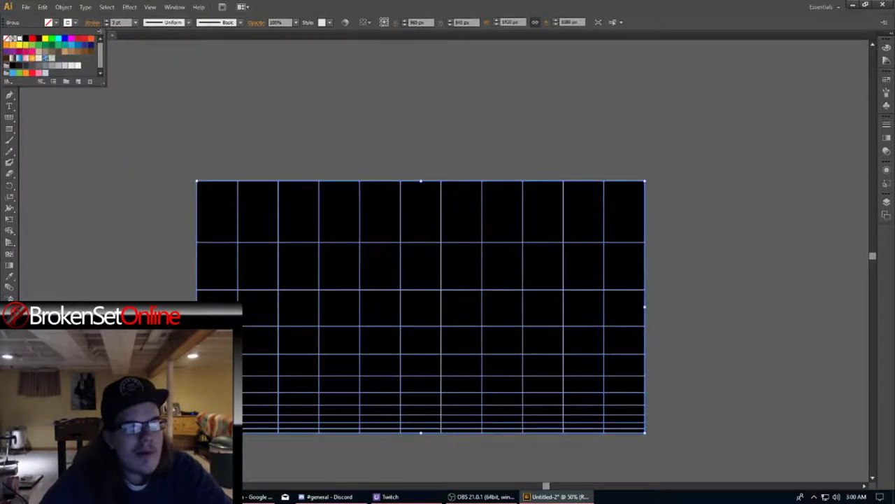
{"action": "left_click", "coordinate": [12, 73]}
{"action": "left_click", "coordinate": [150, 119]}
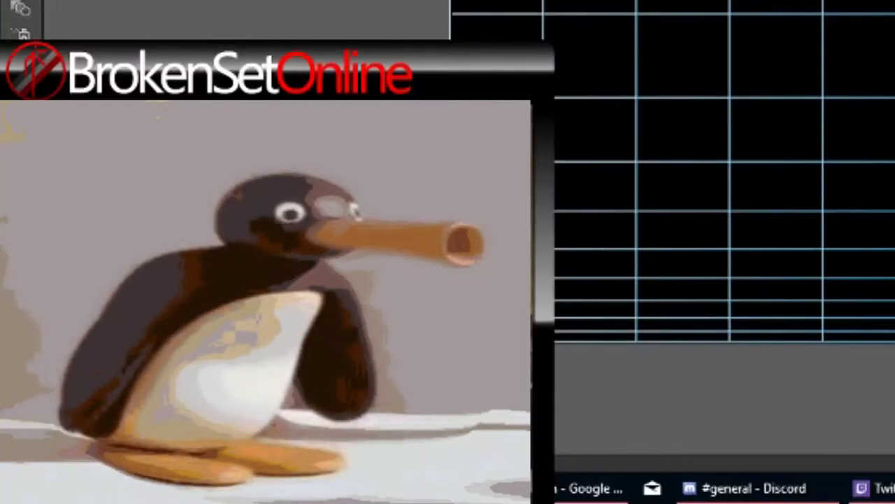
{"action": "scroll", "coordinate": [894, 305], "scroll_direction": "up", "scroll_amount": 4}
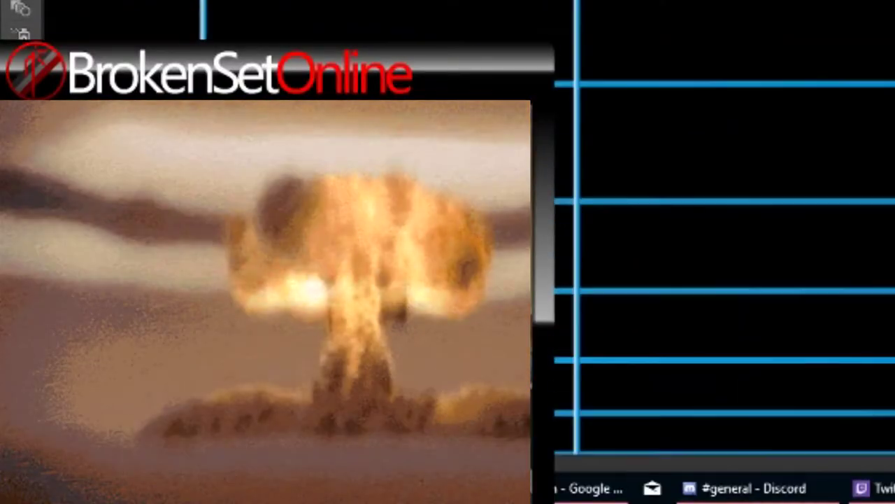
{"action": "scroll", "coordinate": [465, 321], "scroll_direction": "down", "scroll_amount": 4}
Try a black swatch on the grid's stroke and deselect the grid.
{"action": "left_click", "coordinate": [442, 242]}
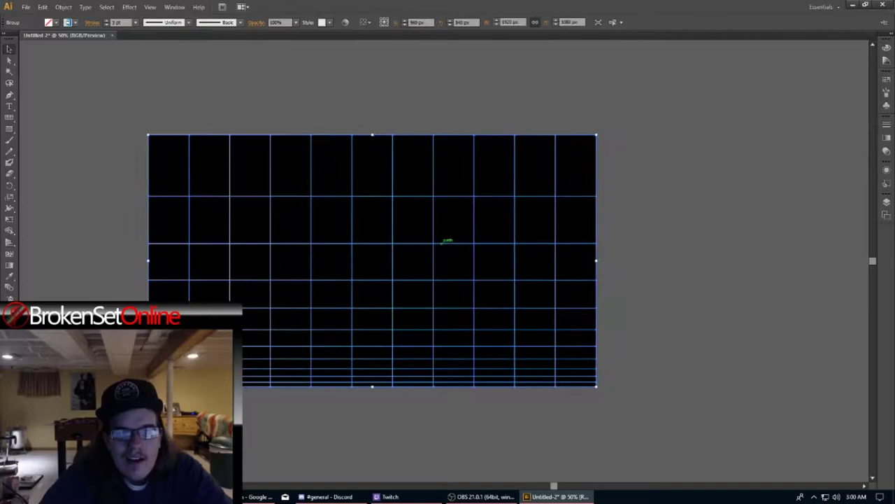
{"action": "left_click", "coordinate": [75, 22]}
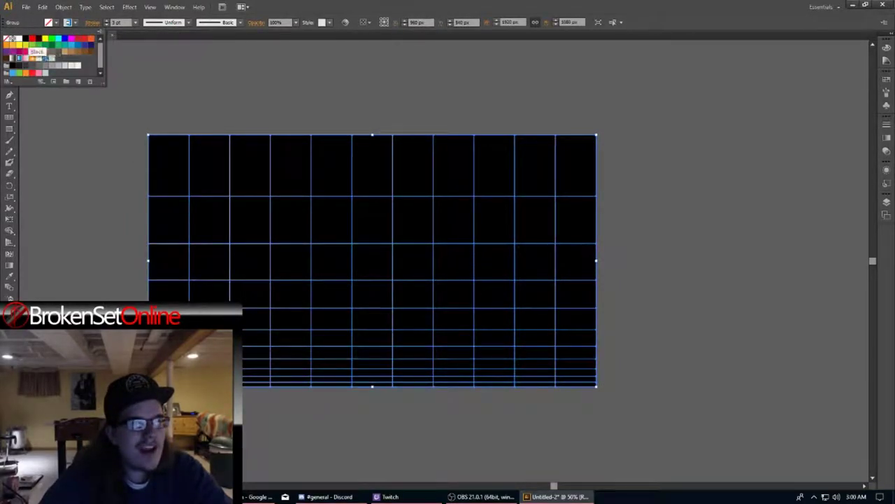
{"action": "left_click", "coordinate": [49, 58]}
{"action": "left_click", "coordinate": [98, 119]}
{"action": "left_click", "coordinate": [98, 118]}
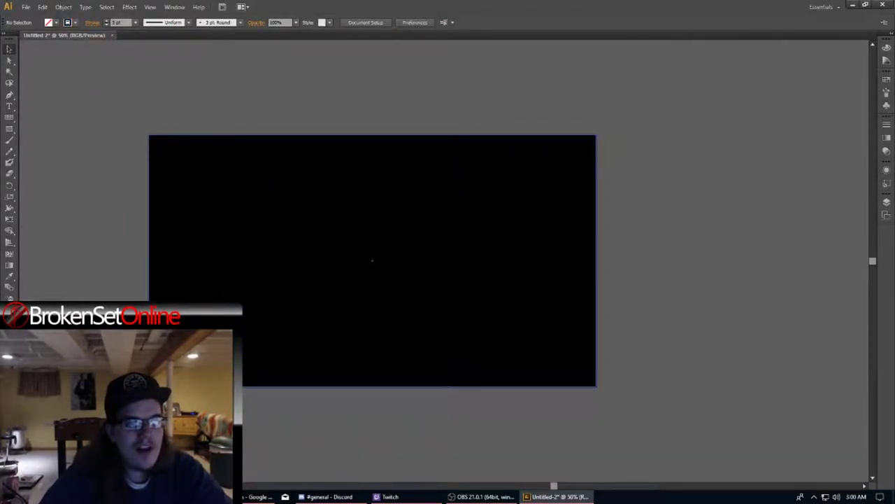
Apply the White, Black linear gradient to the grid's stroke and leave the grid without a fill.
{"action": "left_click", "coordinate": [210, 196]}
{"action": "left_click", "coordinate": [75, 23]}
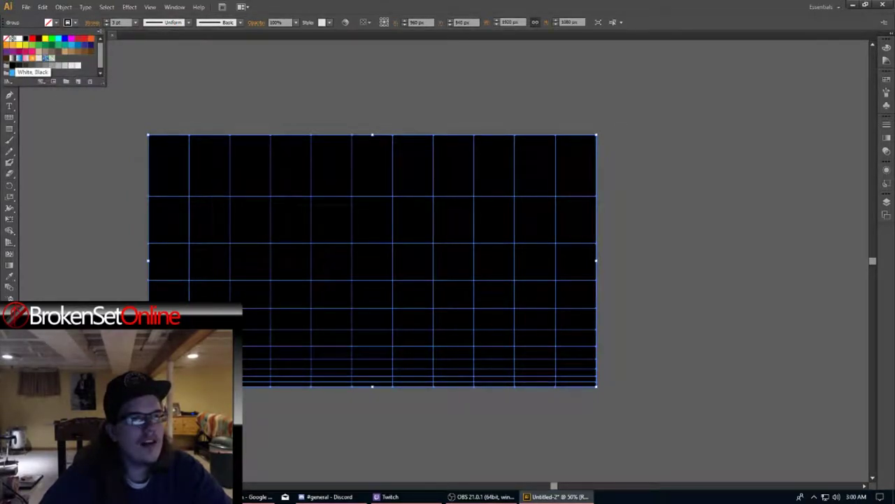
{"action": "left_click", "coordinate": [49, 58]}
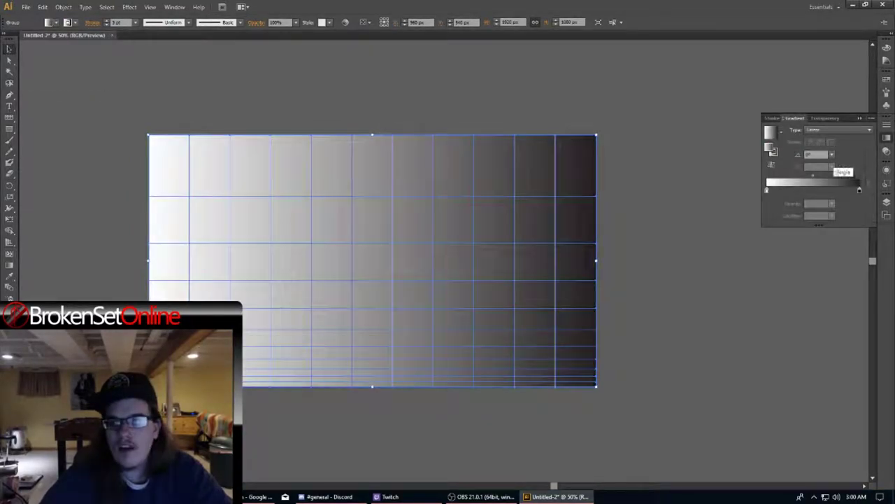
{"action": "left_click", "coordinate": [772, 149]}
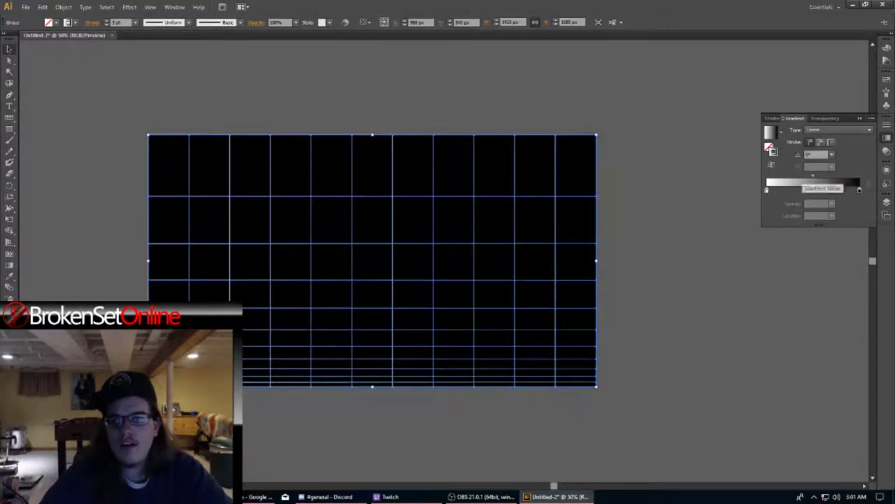
Set the stroke gradient's angle to -90° and check how the grid lines fade.
{"action": "left_click", "coordinate": [832, 154]}
{"action": "left_click", "coordinate": [842, 292]}
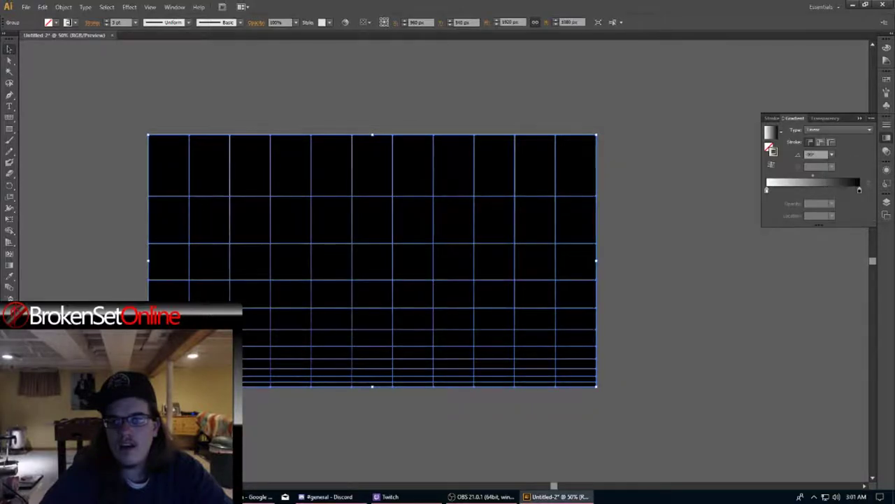
{"action": "left_click", "coordinate": [833, 294]}
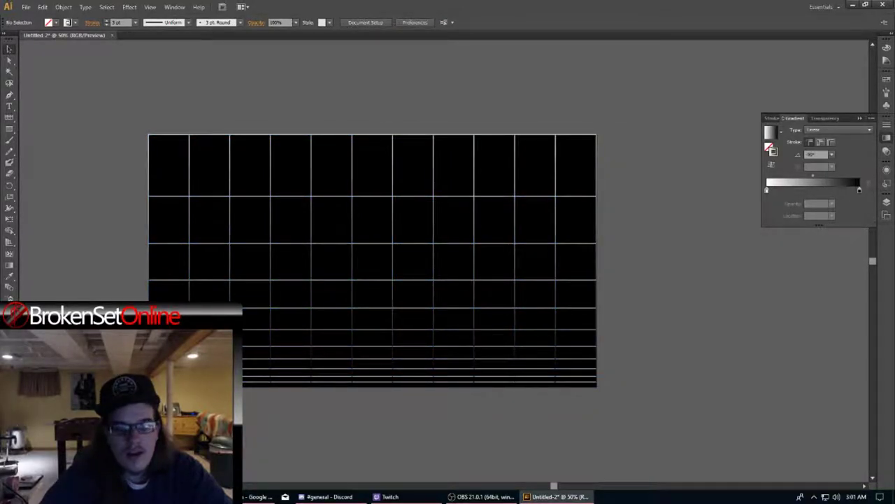
{"action": "scroll", "coordinate": [361, 384], "scroll_direction": "up", "scroll_amount": 7}
{"action": "scroll", "coordinate": [321, 410], "scroll_direction": "down", "scroll_amount": 8}
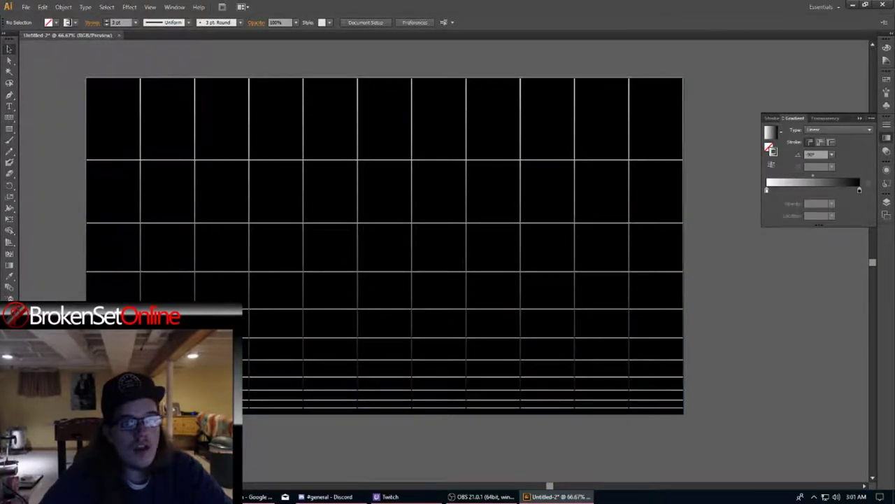
Ungroup the grid into separate lines and clear the selection.
{"action": "right_click", "coordinate": [286, 409]}
{"action": "left_click", "coordinate": [315, 375]}
{"action": "left_click", "coordinate": [318, 428]}
{"action": "left_click", "coordinate": [322, 407]}
{"action": "left_click", "coordinate": [322, 400], "text": "shift"}
{"action": "left_click", "coordinate": [322, 389], "text": "shift"}
{"action": "left_click", "coordinate": [322, 376], "text": "shift"}
{"action": "left_click", "coordinate": [318, 428]}
Select all the horizontal divider lines of the grid together and give them a solid white stroke.
{"action": "left_click", "coordinate": [322, 407]}
{"action": "left_click", "coordinate": [322, 400], "text": "shift"}
{"action": "left_click", "coordinate": [322, 390], "text": "shift"}
{"action": "left_click", "coordinate": [322, 379], "text": "shift"}
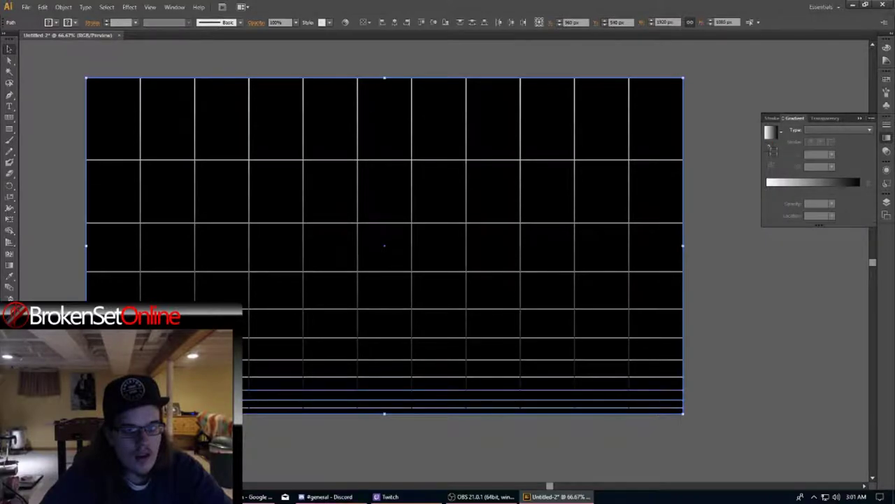
{"action": "left_click", "coordinate": [322, 379], "text": "shift"}
{"action": "left_click", "coordinate": [322, 360], "text": "shift"}
{"action": "left_click", "coordinate": [321, 337], "text": "shift"}
{"action": "left_click", "coordinate": [280, 309], "text": "shift"}
{"action": "left_click", "coordinate": [248, 271], "text": "shift"}
{"action": "left_click", "coordinate": [218, 222], "text": "shift"}
{"action": "left_click", "coordinate": [202, 159], "text": "shift"}
{"action": "left_click", "coordinate": [74, 23]}
{"action": "left_click", "coordinate": [18, 36]}
{"action": "double_click", "coordinate": [9, 185]}
{"action": "key", "text": "Escape"}
{"action": "left_click", "coordinate": [10, 49]}
{"action": "left_click", "coordinate": [349, 431]}
Set the stroke of the grid's lowest horizontal line to black.
{"action": "scroll", "coordinate": [348, 431], "scroll_direction": "down", "scroll_amount": 2}
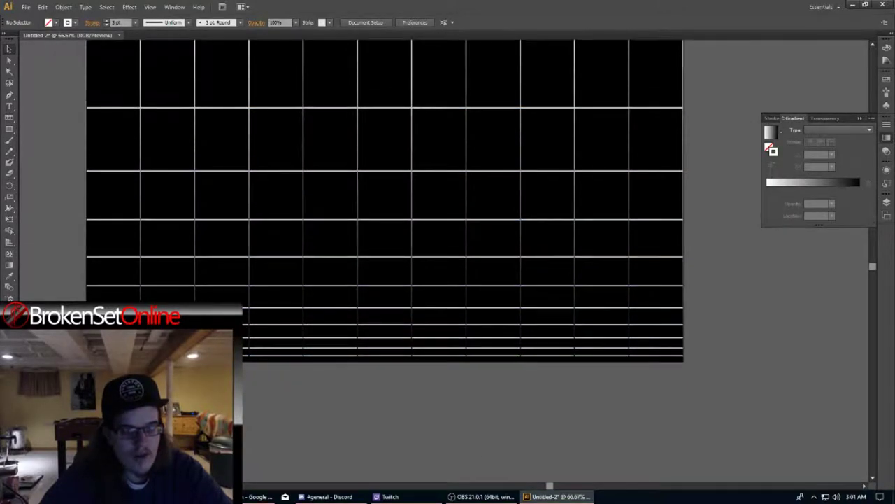
{"action": "scroll", "coordinate": [349, 406], "scroll_direction": "up", "scroll_amount": 2}
{"action": "left_click", "coordinate": [349, 406]}
{"action": "left_click", "coordinate": [75, 22]}
{"action": "left_click", "coordinate": [25, 35]}
{"action": "key", "text": "Escape"}
{"action": "left_click", "coordinate": [349, 430]}
Set the stroke of the second-lowest horizontal line to black.
{"action": "left_click", "coordinate": [348, 399]}
{"action": "left_click", "coordinate": [74, 22]}
{"action": "left_click", "coordinate": [25, 36]}
{"action": "left_click", "coordinate": [349, 431]}
{"action": "left_click", "coordinate": [348, 388]}
{"action": "left_click", "coordinate": [75, 22]}
{"action": "left_click", "coordinate": [348, 430]}
{"action": "left_click", "coordinate": [348, 405]}
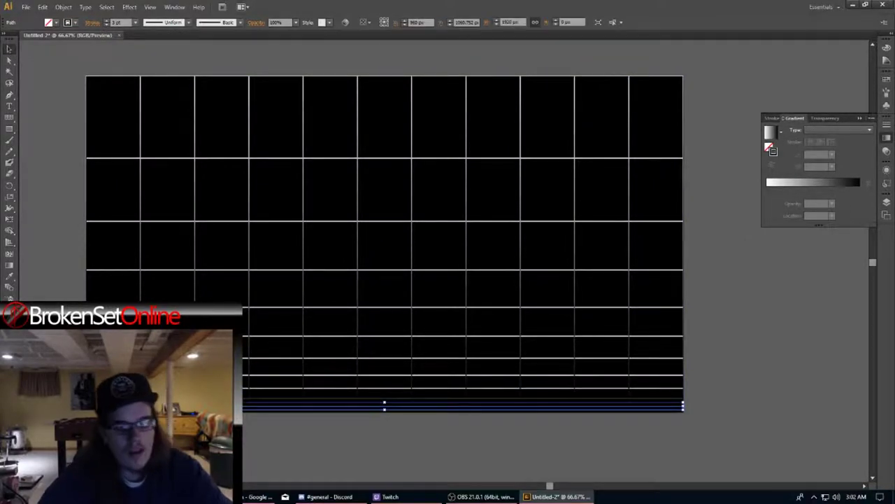
{"action": "left_click", "coordinate": [349, 430]}
Reapply the black stroke to the second-lowest horizontal line.
{"action": "left_click", "coordinate": [349, 398]}
{"action": "left_click", "coordinate": [75, 22]}
{"action": "left_click", "coordinate": [25, 38]}
{"action": "left_click", "coordinate": [349, 430]}
Set the stroke of the third-lowest horizontal line to a dark gray.
{"action": "left_click", "coordinate": [348, 392]}
{"action": "left_click", "coordinate": [349, 388]}
{"action": "left_click", "coordinate": [75, 22]}
{"action": "left_click", "coordinate": [26, 65]}
{"action": "left_click", "coordinate": [349, 430]}
Try a gray stroke on the fourth-lowest horizontal line, and settle on a darker gray swatch.
{"action": "left_click", "coordinate": [349, 375]}
{"action": "left_click", "coordinate": [75, 22]}
{"action": "left_click", "coordinate": [33, 65]}
{"action": "left_click", "coordinate": [348, 430]}
{"action": "left_click", "coordinate": [348, 375]}
{"action": "left_click", "coordinate": [75, 23]}
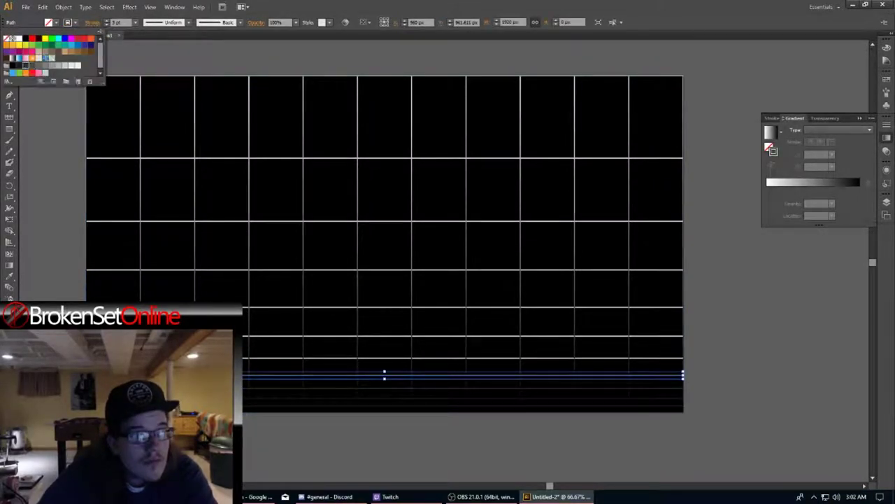
{"action": "left_click", "coordinate": [27, 65]}
{"action": "left_click", "coordinate": [348, 430]}
Give the fifth-lowest horizontal line a dark gray stroke.
{"action": "left_click", "coordinate": [348, 357]}
{"action": "left_click", "coordinate": [75, 23]}
{"action": "left_click", "coordinate": [27, 65]}
{"action": "left_click", "coordinate": [348, 430]}
Change the third-lowest horizontal line's stroke to a darker gray swatch.
{"action": "left_click", "coordinate": [348, 389]}
{"action": "left_click", "coordinate": [74, 22]}
{"action": "left_click", "coordinate": [19, 65]}
{"action": "left_click", "coordinate": [348, 430]}
Give the fifth horizontal line below the grid's top edge a dark gray stroke swatch.
{"action": "left_click", "coordinate": [348, 336]}
{"action": "left_click", "coordinate": [75, 23]}
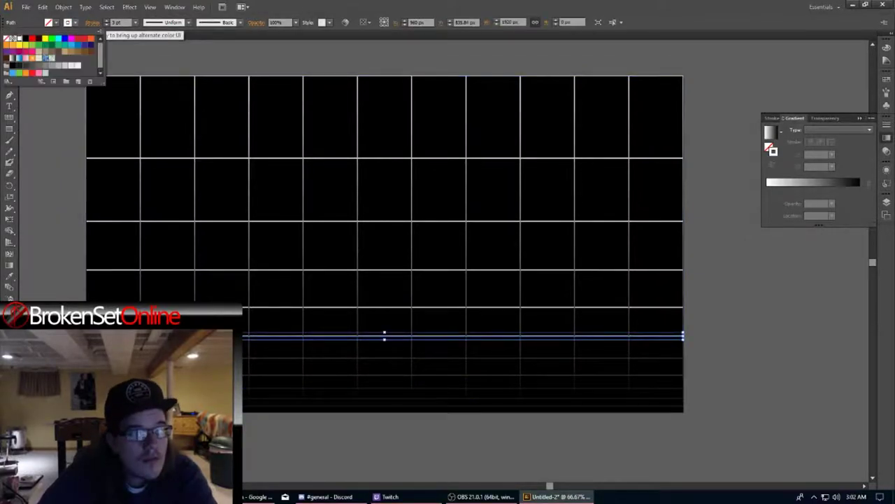
{"action": "left_click", "coordinate": [32, 65]}
{"action": "left_click", "coordinate": [348, 431]}
Give the fourth horizontal line below the grid's top edge a dark gray stroke.
{"action": "left_click", "coordinate": [176, 306]}
{"action": "left_click", "coordinate": [75, 22]}
{"action": "left_click", "coordinate": [32, 65]}
{"action": "left_click", "coordinate": [56, 244]}
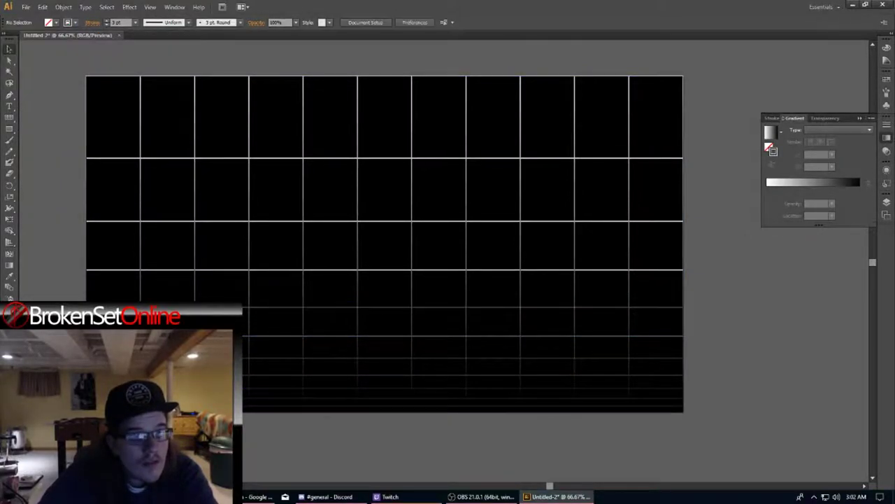
Give the third horizontal line below the grid's top edge a gray stroke swatch.
{"action": "left_click", "coordinate": [177, 270]}
{"action": "left_click", "coordinate": [68, 22]}
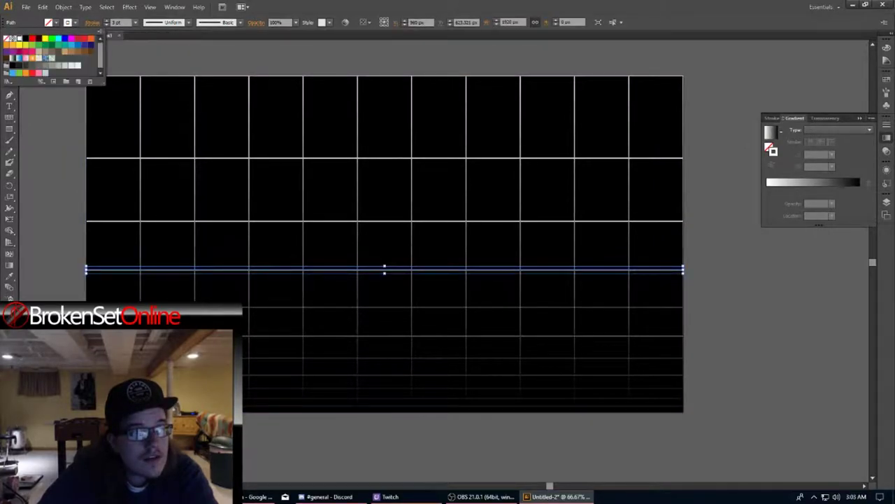
{"action": "left_click", "coordinate": [56, 245]}
{"action": "left_click", "coordinate": [56, 245]}
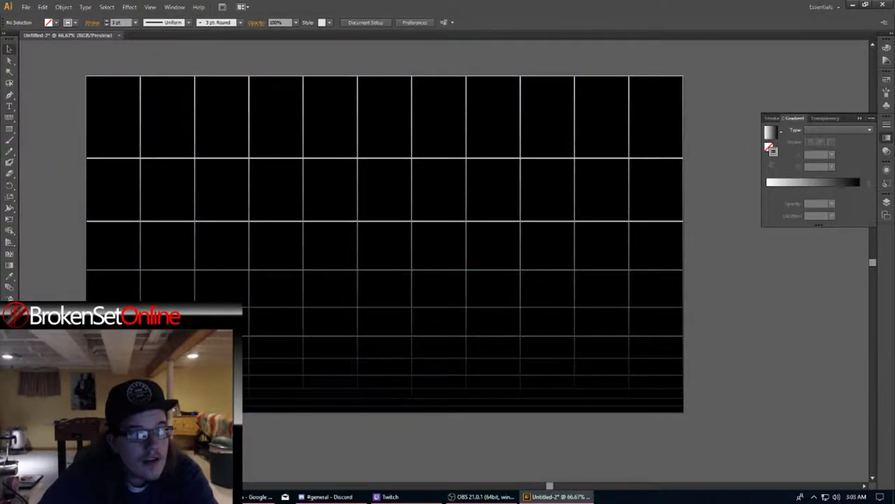
Set the stroke of the second horizontal line below the grid's top edge to a gray swatch.
{"action": "left_click", "coordinate": [156, 218]}
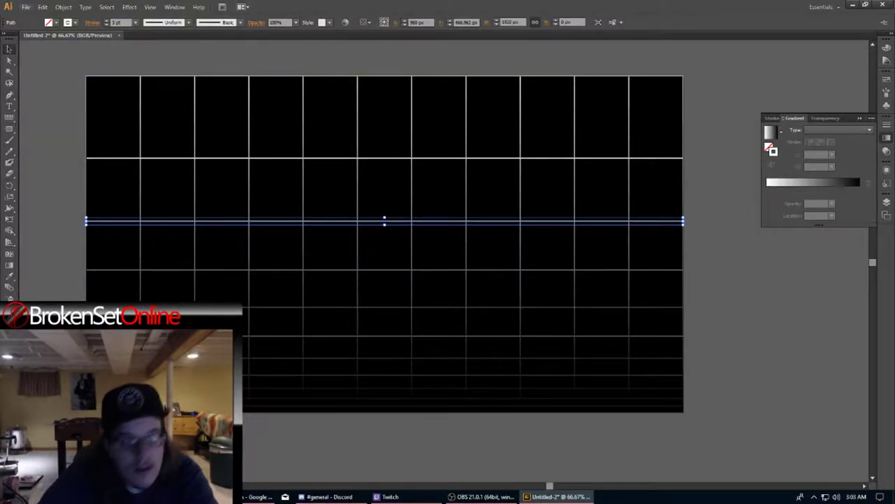
{"action": "left_click", "coordinate": [68, 22]}
{"action": "left_click", "coordinate": [38, 65]}
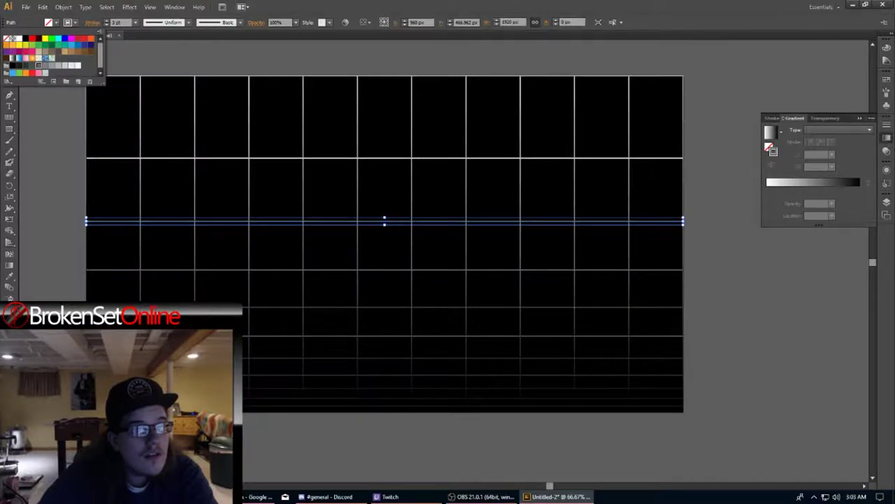
{"action": "left_click", "coordinate": [53, 154]}
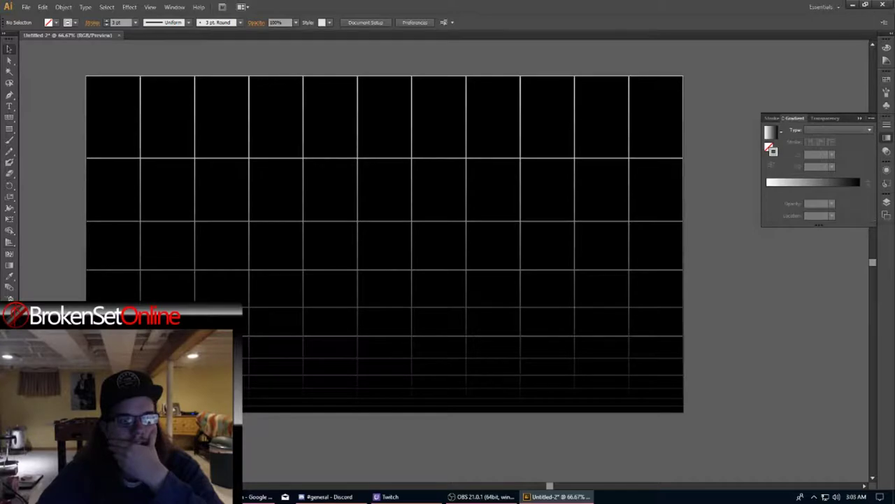
Select the fourth-lowest horizontal line and add a Grayscale version of its R=26 G=26 B=26 stroke color as a new swatch.
{"action": "left_click", "coordinate": [385, 375]}
{"action": "left_click", "coordinate": [75, 22]}
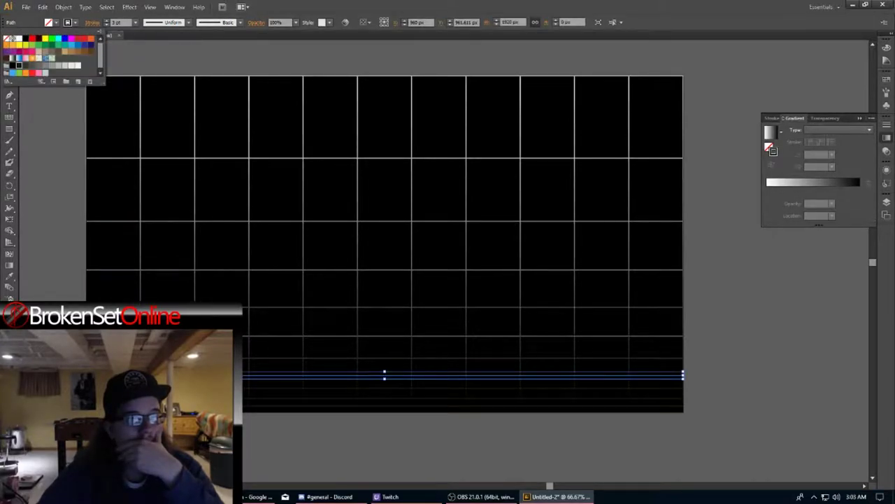
{"action": "double_click", "coordinate": [19, 65]}
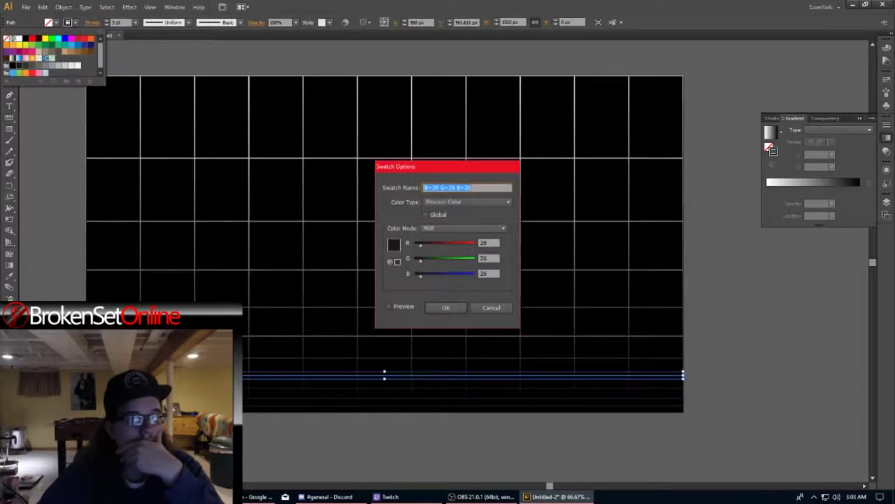
{"action": "left_click", "coordinate": [491, 307]}
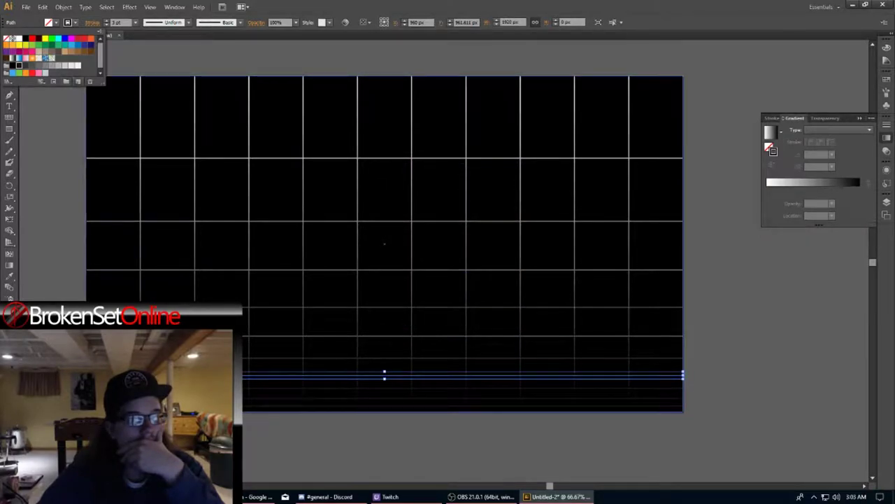
{"action": "left_click", "coordinate": [78, 81]}
{"action": "left_click", "coordinate": [464, 229]}
{"action": "left_click", "coordinate": [450, 239]}
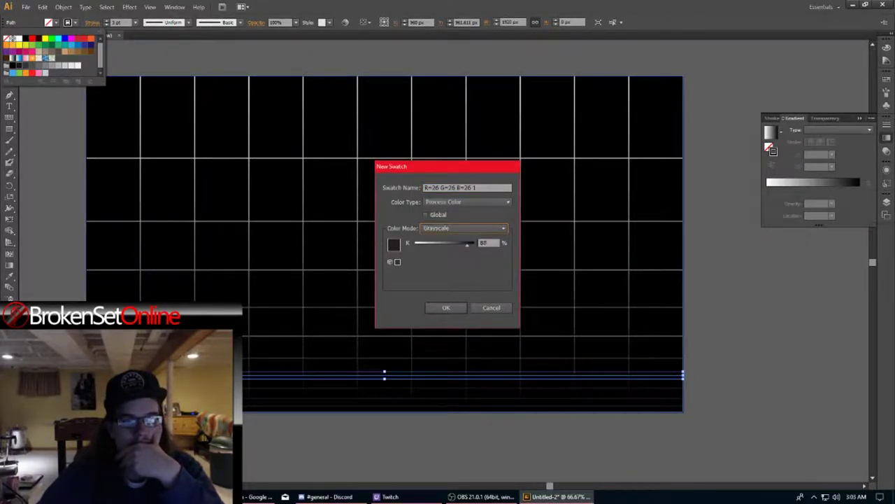
{"action": "left_click", "coordinate": [445, 308]}
{"action": "left_click", "coordinate": [448, 446]}
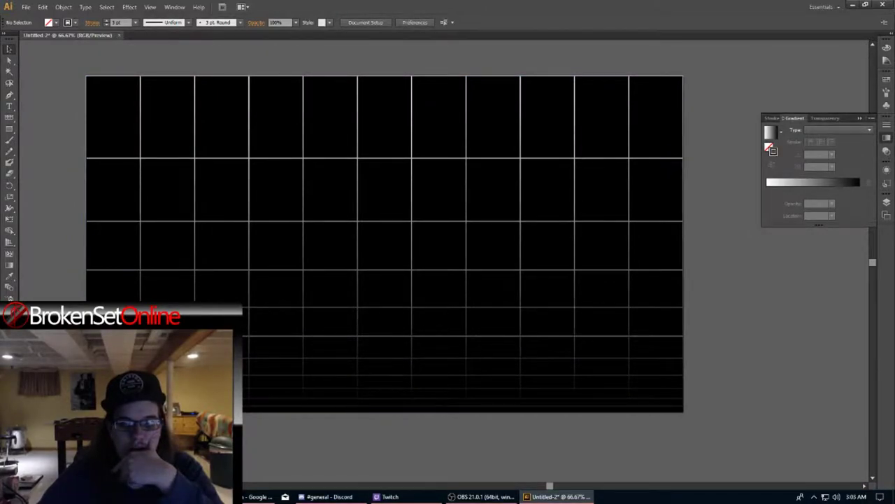
Select the lowest horizontal line and create a new Grayscale swatch at 95% black for its stroke.
{"action": "left_click", "coordinate": [260, 405]}
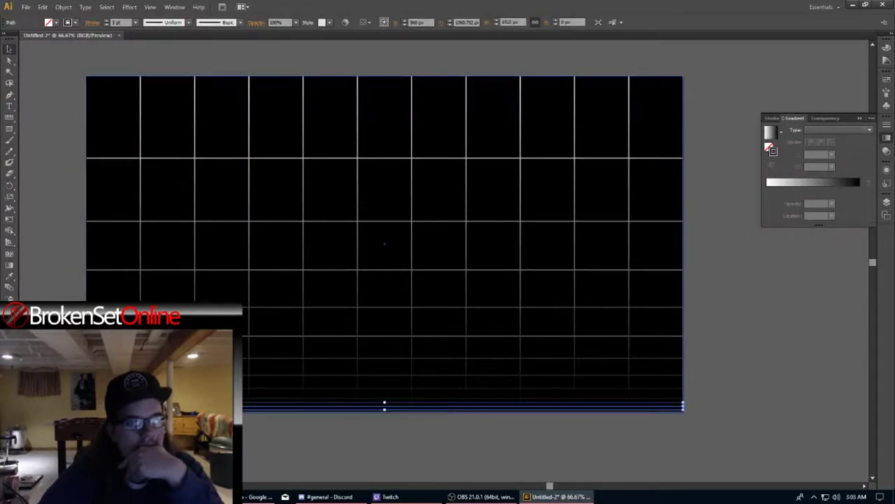
{"action": "left_click", "coordinate": [75, 23]}
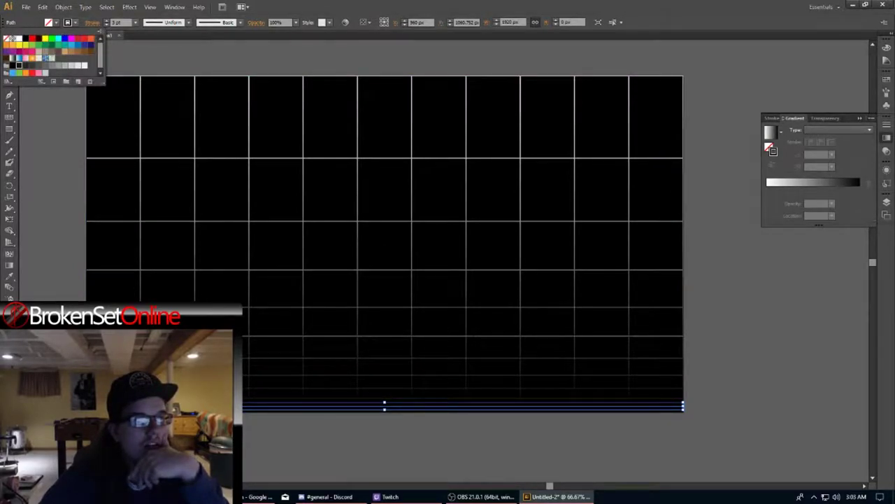
{"action": "left_click", "coordinate": [89, 81]}
{"action": "left_click", "coordinate": [465, 228]}
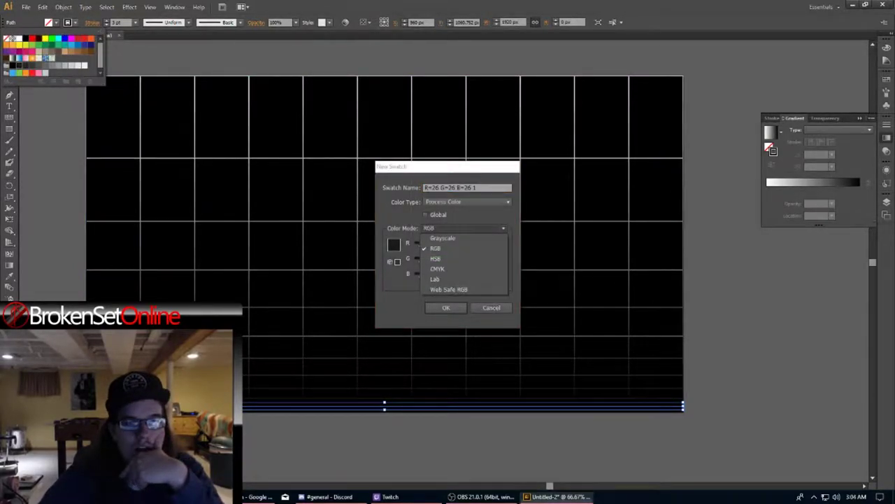
{"action": "left_click", "coordinate": [443, 238]}
{"action": "double_click", "coordinate": [487, 242]}
{"action": "type", "text": "95"}
{"action": "left_click", "coordinate": [445, 308]}
{"action": "left_click", "coordinate": [358, 434]}
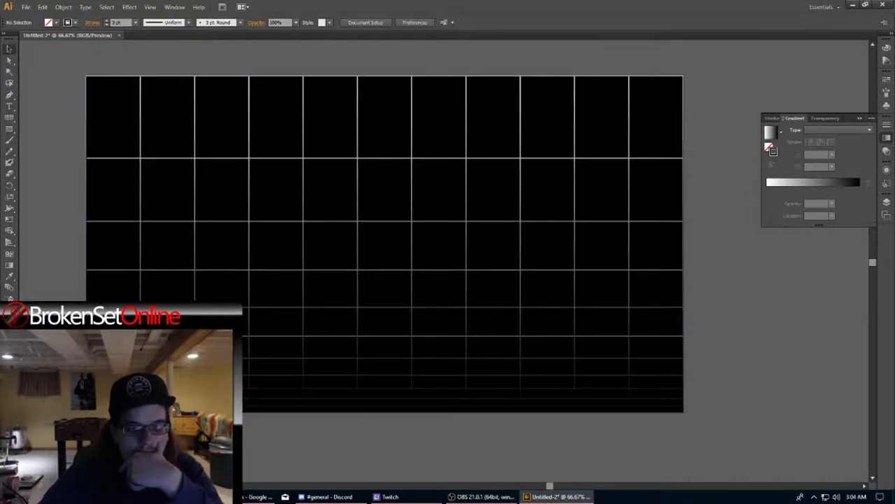
{"action": "scroll", "coordinate": [354, 404], "scroll_direction": "up", "scroll_amount": 5}
{"action": "left_click_drag", "start_coordinate": [354, 404], "coordinate": [363, 422]}
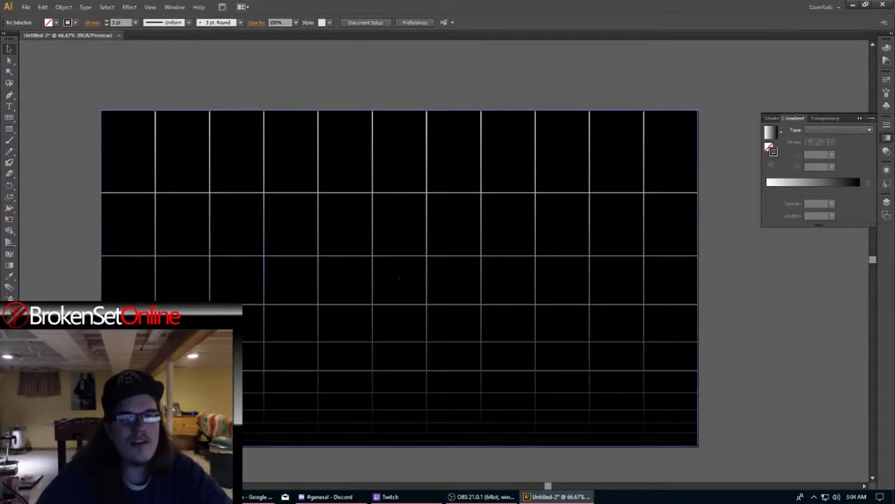
{"action": "scroll", "coordinate": [275, 180], "scroll_direction": "up", "scroll_amount": 7}
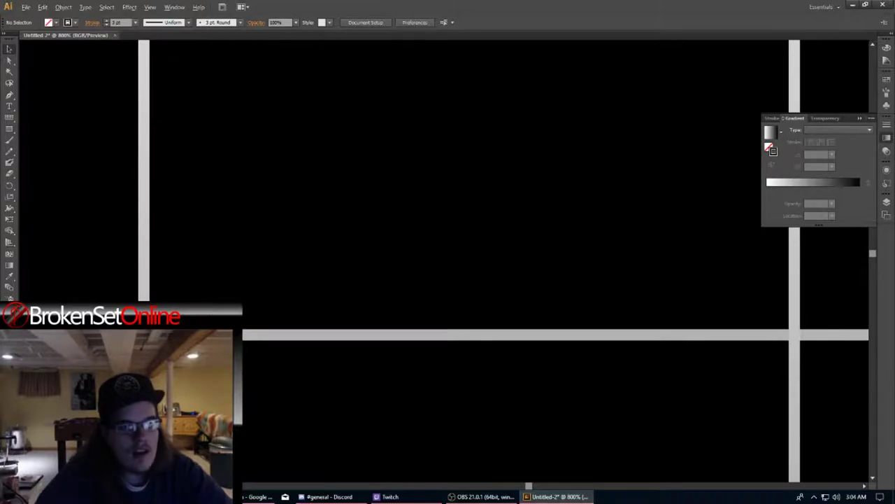
{"action": "scroll", "coordinate": [448, 280], "scroll_direction": "down", "scroll_amount": 7}
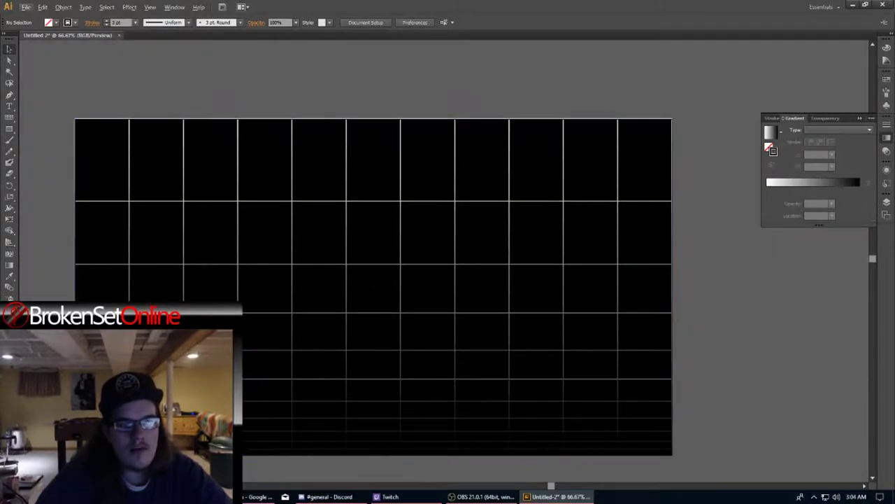
Try a lighter gray stroke on the fifth horizontal line below the top edge, and settle on a darker gray swatch.
{"action": "scroll", "coordinate": [372, 280], "scroll_direction": "down", "scroll_amount": 1}
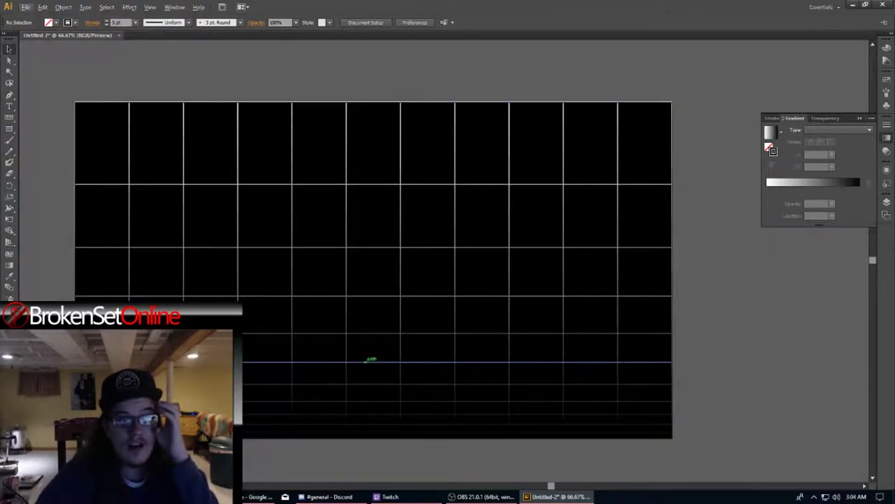
{"action": "left_click", "coordinate": [369, 360]}
{"action": "left_click", "coordinate": [55, 22]}
{"action": "left_click", "coordinate": [58, 65]}
{"action": "left_click", "coordinate": [133, 71]}
{"action": "left_click", "coordinate": [133, 71]}
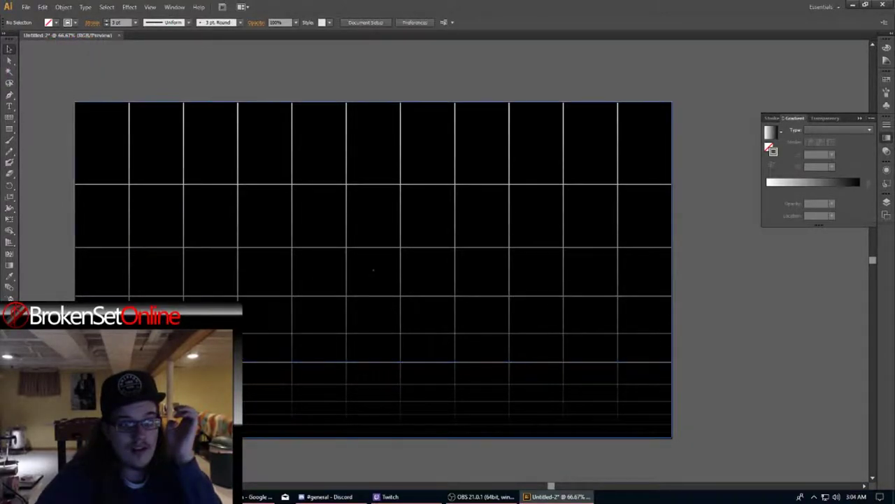
{"action": "left_click", "coordinate": [374, 359]}
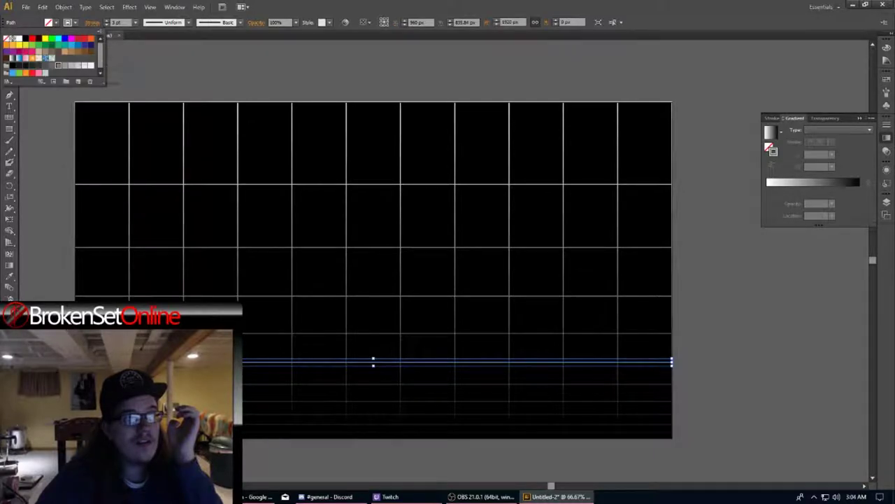
{"action": "key", "text": "Escape"}
{"action": "key", "text": "ctrl+shift+a"}
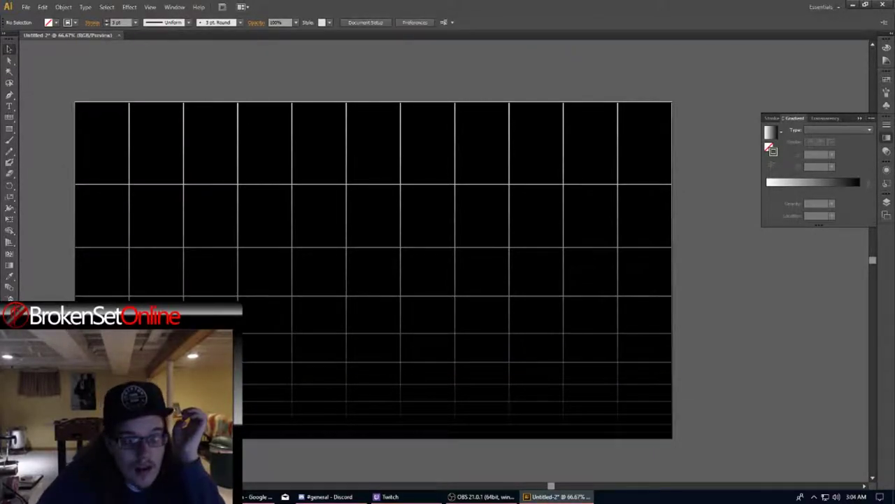
{"action": "scroll", "coordinate": [299, 367], "scroll_direction": "up", "scroll_amount": 6}
{"action": "scroll", "coordinate": [299, 367], "scroll_direction": "down", "scroll_amount": 6}
{"action": "key", "text": "alt"}
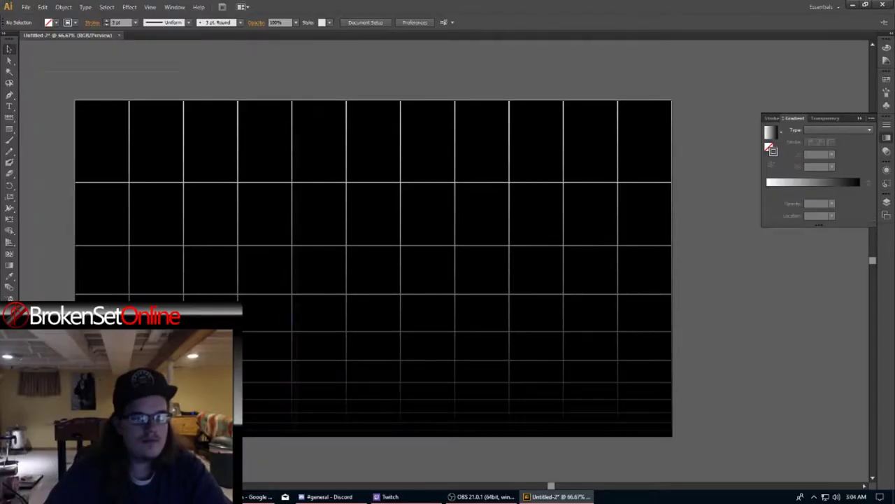
Select all the horizontal and vertical grid lines and group them, leaving the black background out.
{"action": "left_click", "coordinate": [191, 140]}
{"action": "scroll", "coordinate": [351, 212], "scroll_direction": "up", "scroll_amount": 2}
{"action": "scroll", "coordinate": [314, 252], "scroll_direction": "down", "scroll_amount": 3}
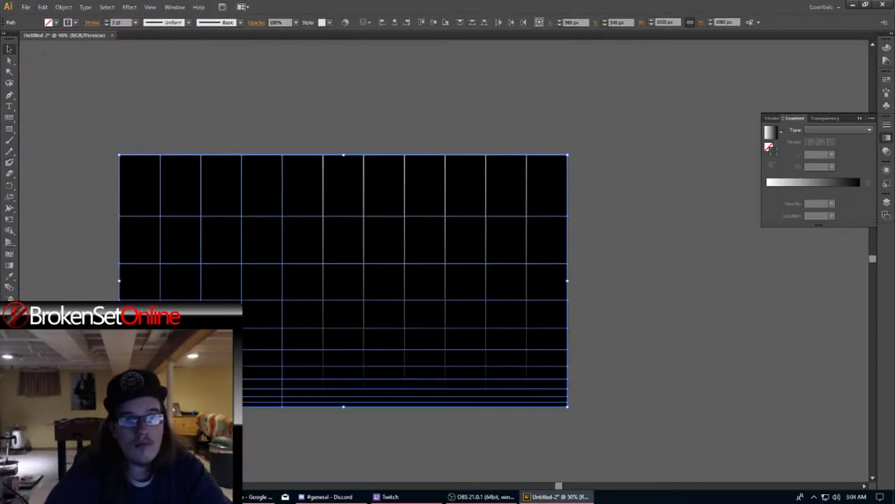
{"action": "key", "text": "ctrl+a"}
{"action": "key", "text": "ctrl+g"}
{"action": "left_click", "coordinate": [97, 259]}
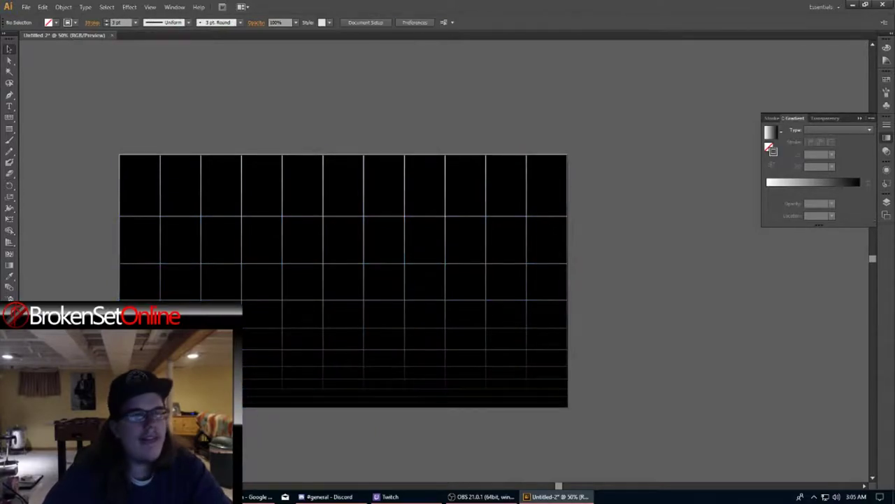
Narrow the grid group symmetrically about its center, pulling each side in by one cell width.
{"action": "left_click", "coordinate": [129, 264]}
{"action": "left_click_drag", "start_coordinate": [119, 281], "coordinate": [161, 281]}
{"action": "left_click", "coordinate": [133, 279]}
{"action": "scroll", "coordinate": [570, 455], "scroll_direction": "up", "scroll_amount": 4}
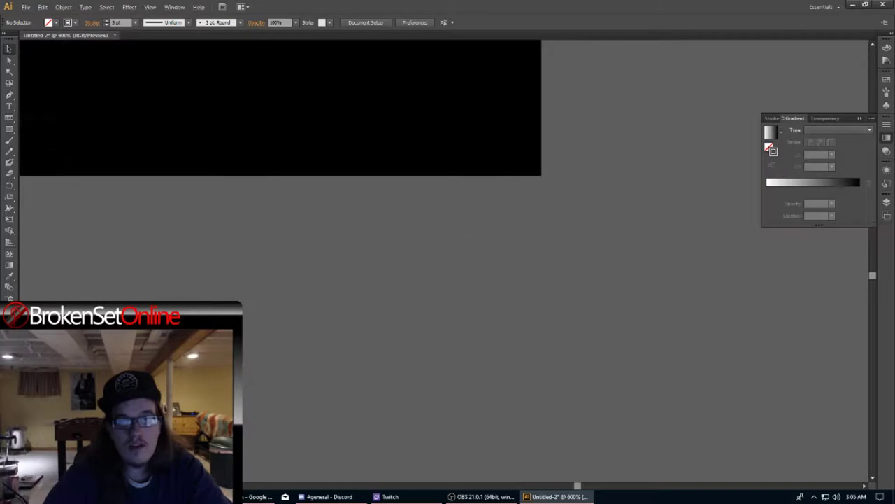
{"action": "scroll", "coordinate": [640, 440], "scroll_direction": "down", "scroll_amount": 4}
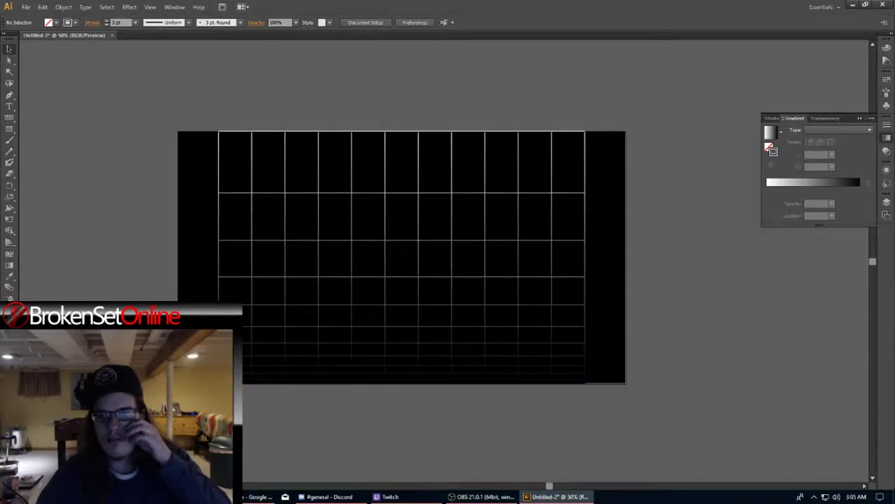
Narrow the grid group symmetrically again so each side moves in to its next vertical line.
{"action": "left_click", "coordinate": [228, 277]}
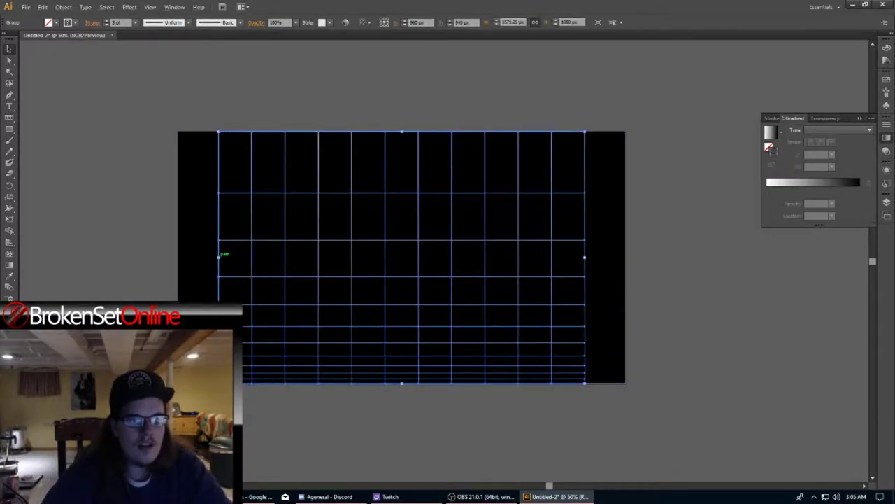
{"action": "left_click_drag", "start_coordinate": [219, 257], "coordinate": [252, 256]}
{"action": "left_click", "coordinate": [151, 257]}
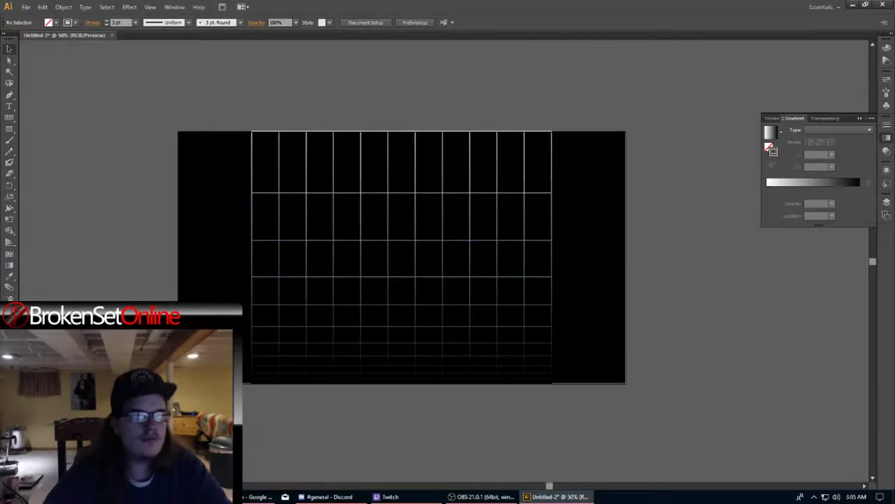
Draw squares of about 318 px in the four corners of the background, filling the space beside the grid.
{"action": "left_click", "coordinate": [10, 129]}
{"action": "left_click_drag", "start_coordinate": [179, 132], "coordinate": [252, 205]}
{"action": "left_click_drag", "start_coordinate": [626, 132], "coordinate": [552, 205]}
{"action": "left_click_drag", "start_coordinate": [626, 383], "coordinate": [553, 310]}
{"action": "key", "text": "v"}
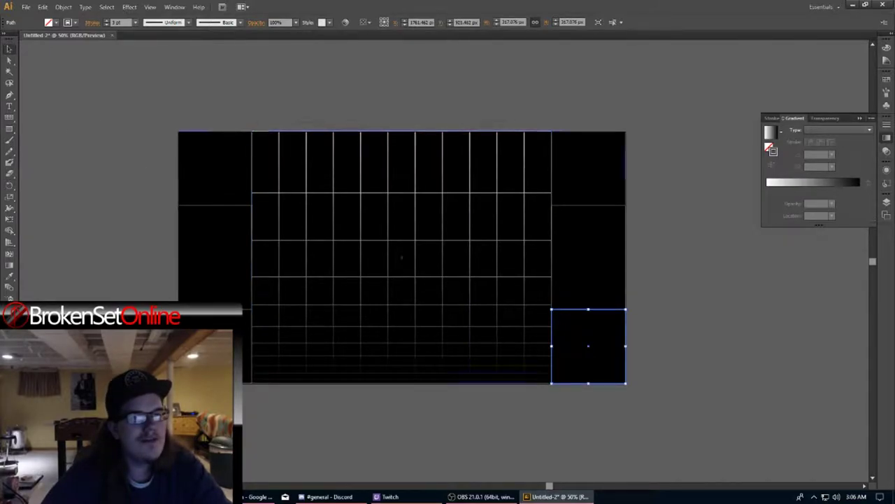
Select all four corner squares and give them a white stroke.
{"action": "key", "text": "ctrl+a"}
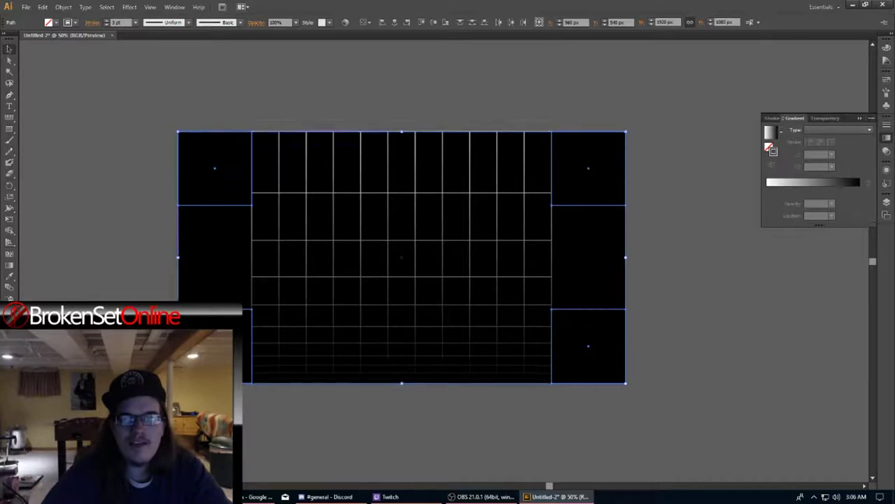
{"action": "left_click", "coordinate": [74, 23]}
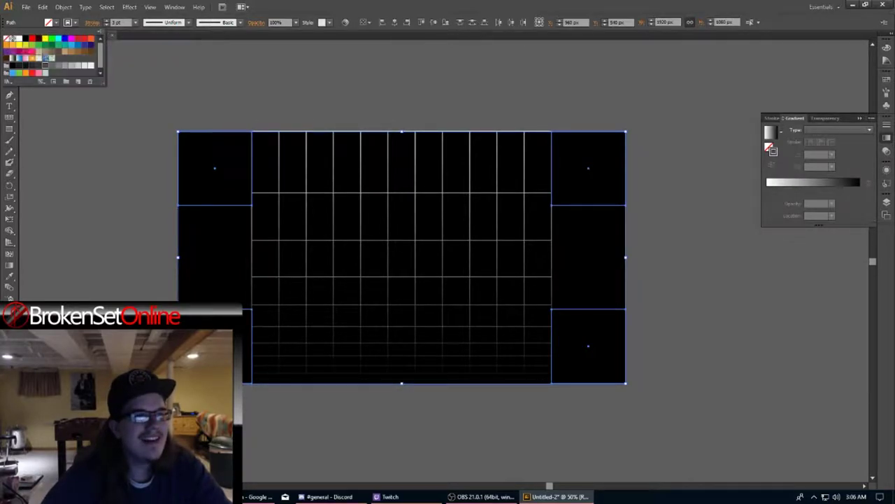
{"action": "left_click", "coordinate": [19, 38]}
{"action": "left_click", "coordinate": [119, 126]}
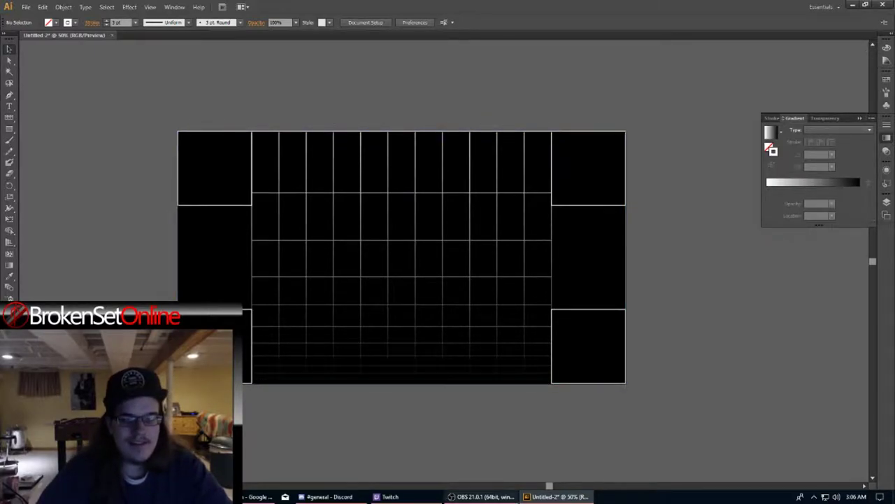
{"action": "left_click", "coordinate": [482, 496]}
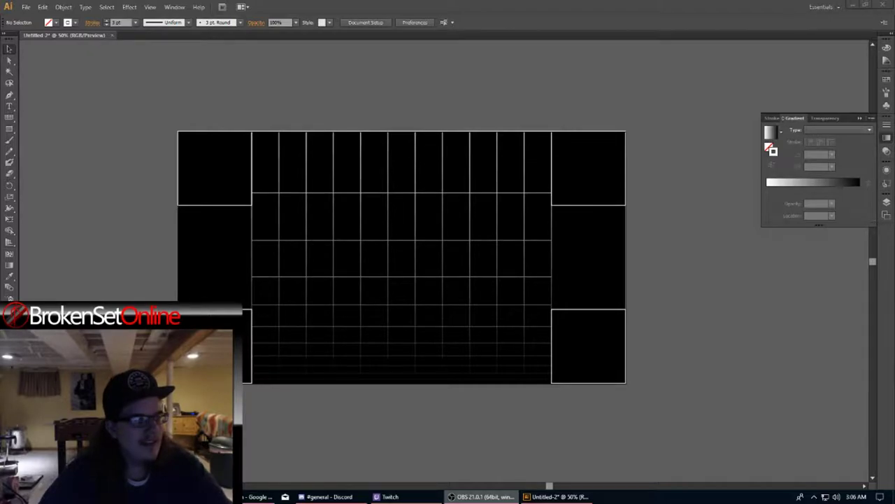
Return to Illustrator and close the gradient settings, leaving the rainbow bar deselected.
{"action": "key", "text": "alt+Tab"}
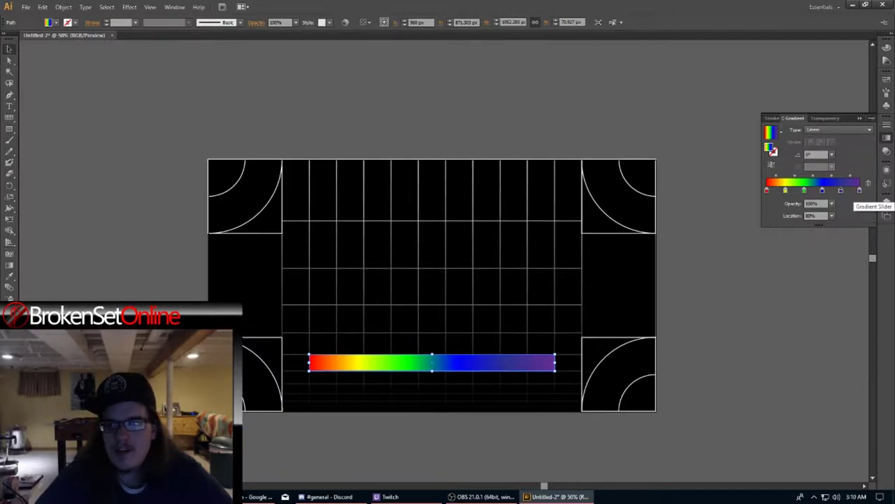
{"action": "left_click", "coordinate": [859, 118]}
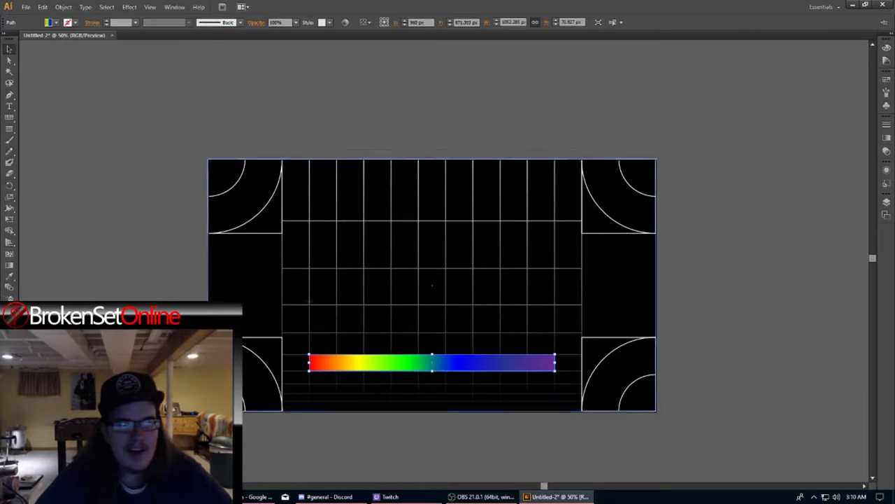
{"action": "left_click", "coordinate": [157, 269]}
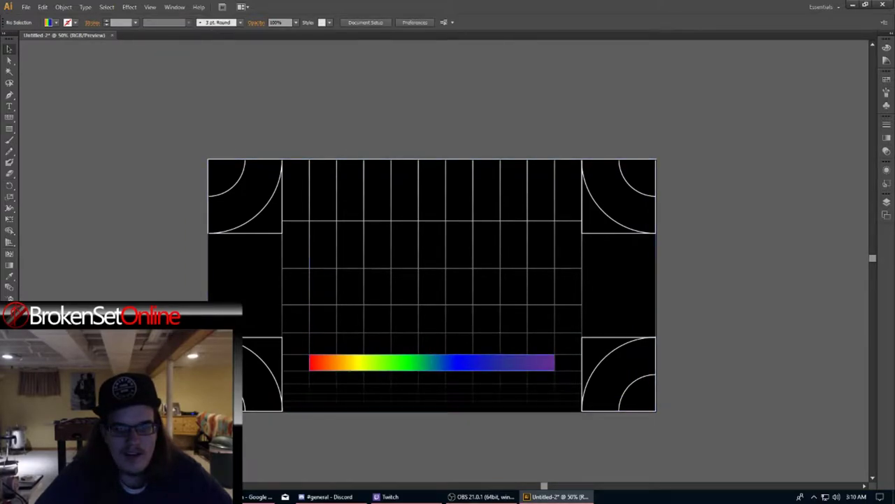
Bring in the red circular logo from a recent file and place it in the center of the grid.
{"action": "left_click", "coordinate": [25, 6]}
{"action": "mouse_move", "coordinate": [77, 48]}
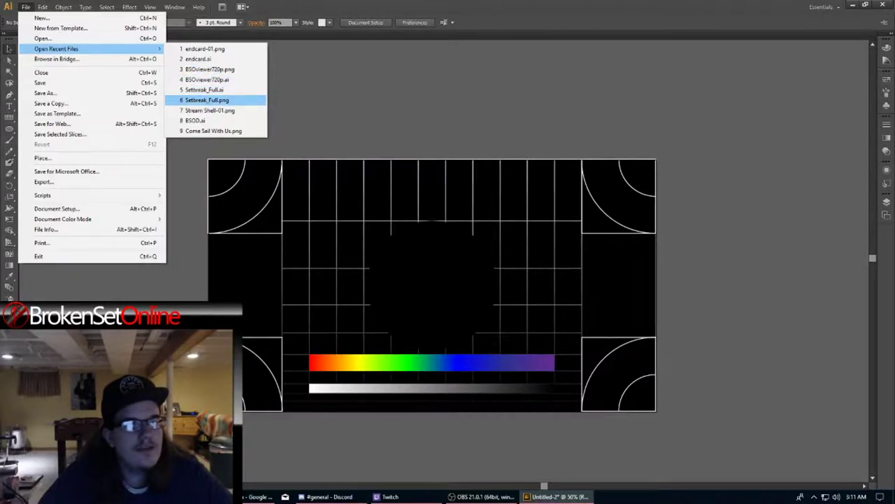
{"action": "left_click_drag", "start_coordinate": [39, 61], "coordinate": [465, 273]}
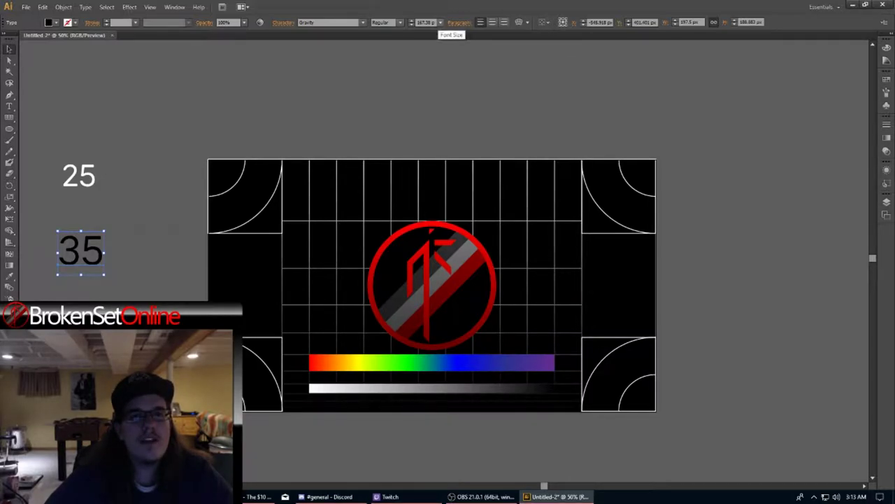
Move the white 25 directly above the 35 and enlarge it to match the width of the 35.
{"action": "left_click_drag", "start_coordinate": [83, 173], "coordinate": [78, 212]}
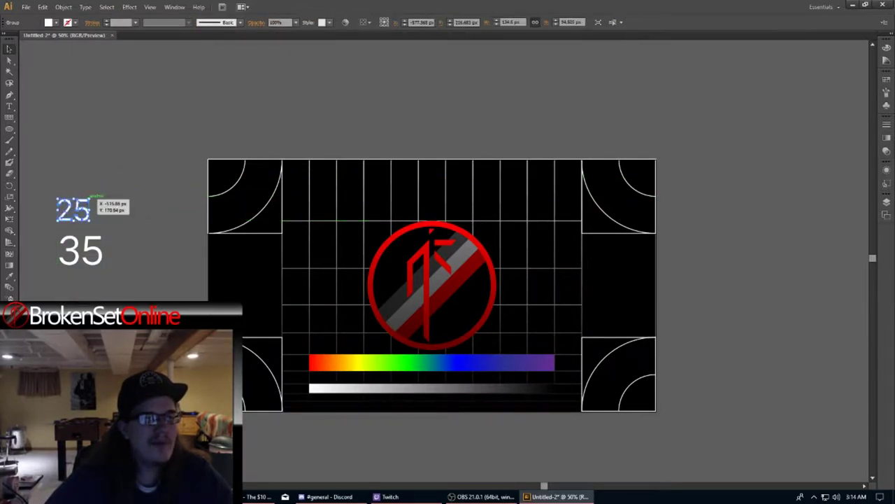
{"action": "left_click", "coordinate": [133, 188]}
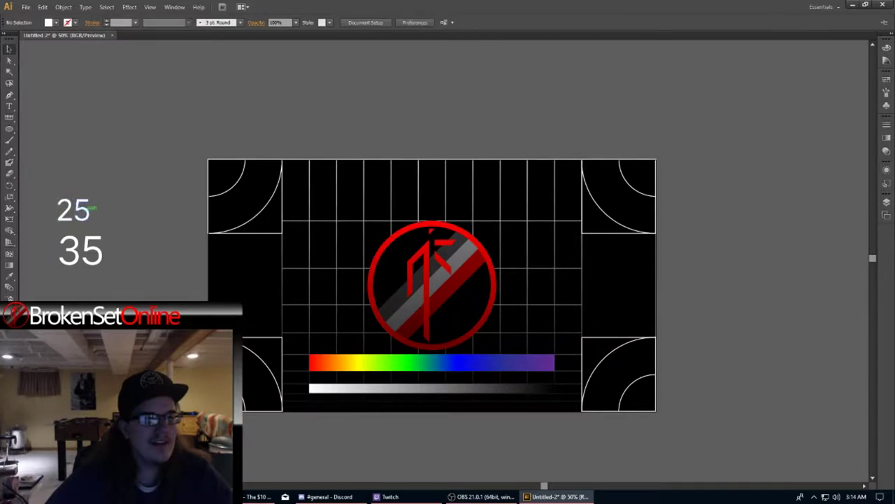
{"action": "left_click", "coordinate": [81, 250]}
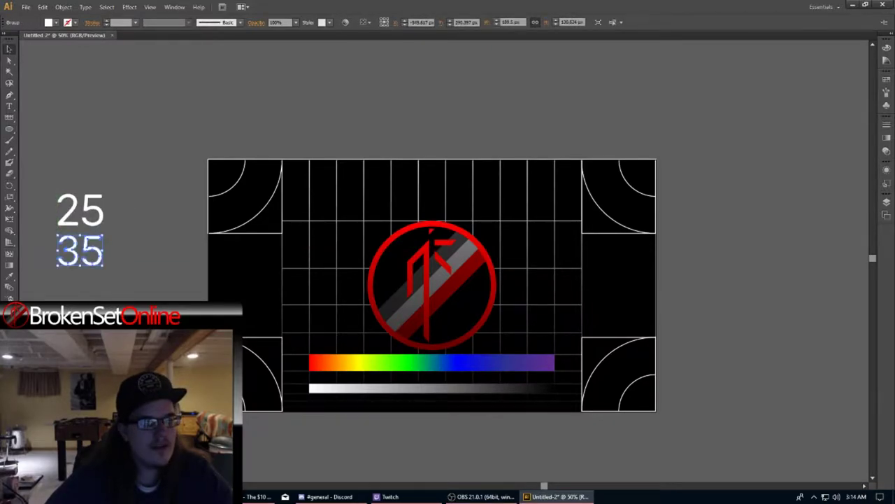
{"action": "key", "text": "ctrl+shift+a"}
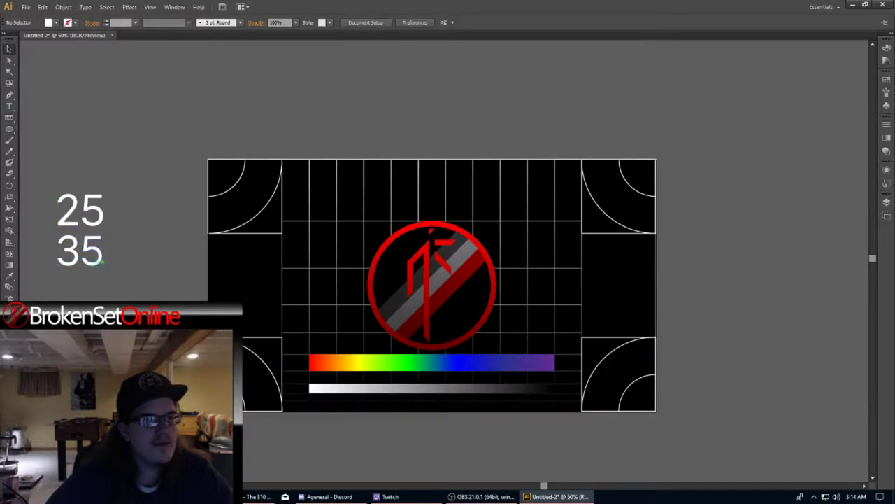
Scale the 25 and 35 down equally and place them diagonally in the upper-left corner square, 25 inside the small arc and 35 between the arcs.
{"action": "left_click", "coordinate": [92, 261]}
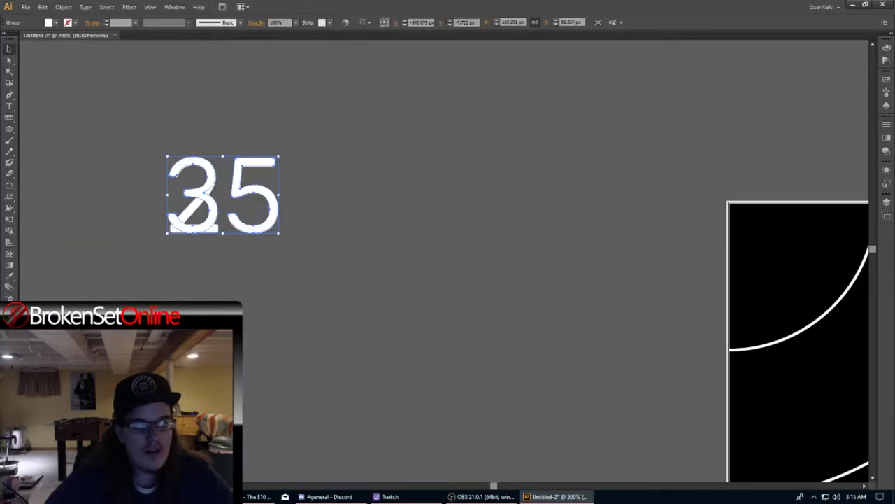
{"action": "left_click", "coordinate": [307, 210]}
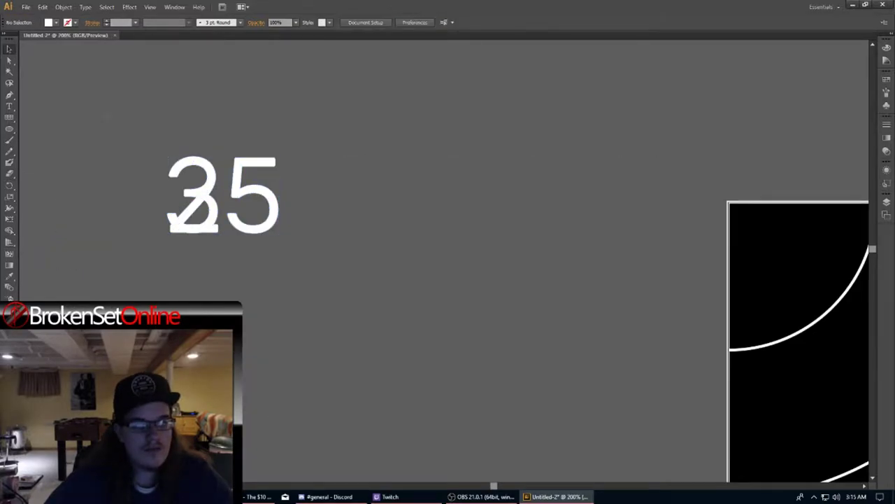
{"action": "left_click", "coordinate": [210, 183]}
{"action": "left_click_drag", "start_coordinate": [279, 233], "coordinate": [268, 226]}
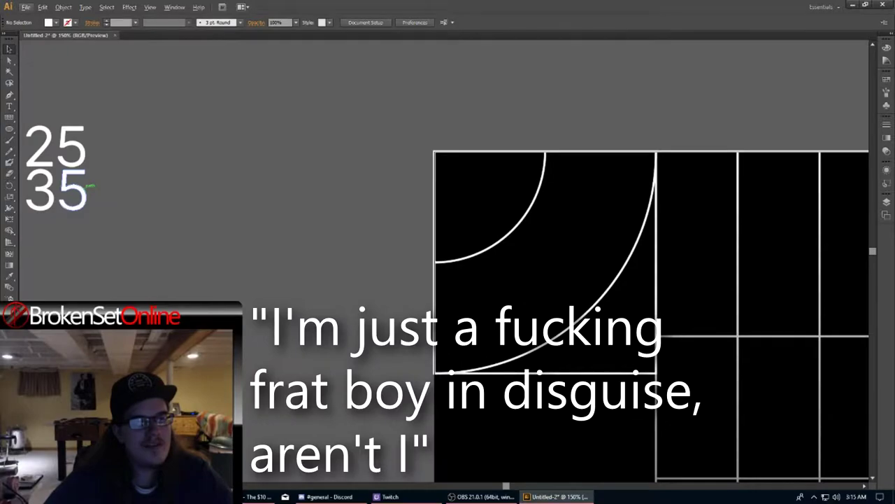
{"action": "left_click_drag", "start_coordinate": [81, 187], "coordinate": [324, 203]}
{"action": "left_click_drag", "start_coordinate": [301, 231], "coordinate": [571, 257]}
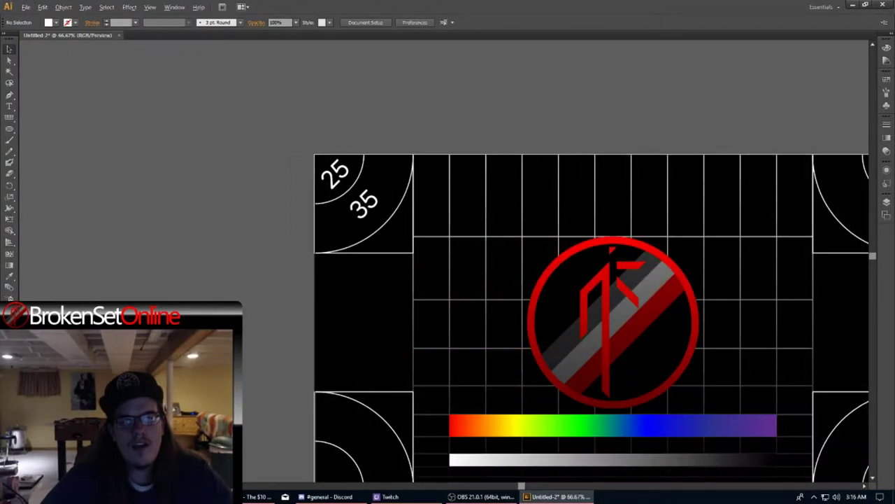
Paste copies of the numbered corner square into the other three corners, each oriented so the 25 faces its outer corner.
{"action": "key", "text": "ctrl+minus"}
{"action": "key", "text": "ctrl+v"}
{"action": "left_click_drag", "start_coordinate": [458, 262], "coordinate": [662, 191]}
{"action": "left_click_drag", "start_coordinate": [446, 259], "coordinate": [660, 402]}
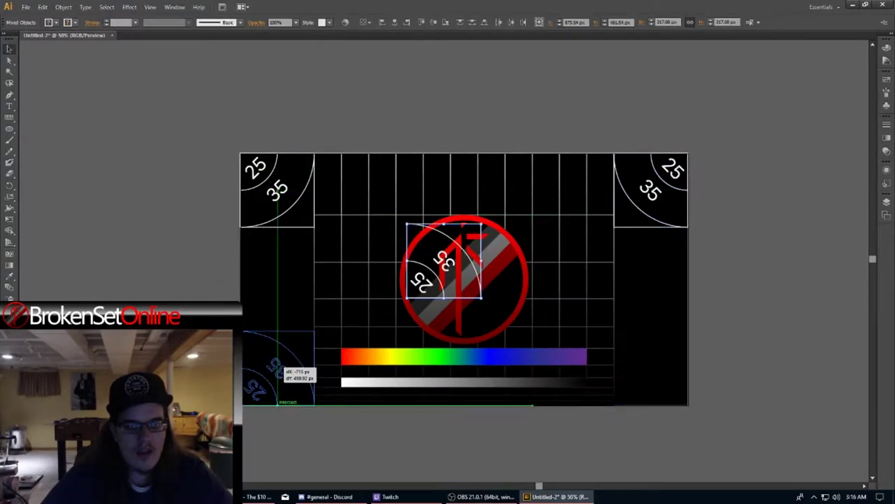
{"action": "key", "text": "ctrl+v"}
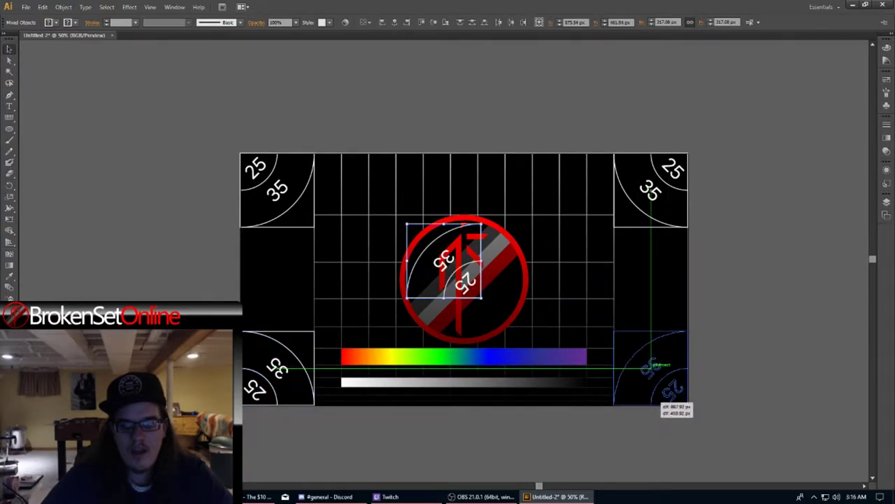
{"action": "left_click_drag", "start_coordinate": [652, 367], "coordinate": [652, 367]}
{"action": "left_click", "coordinate": [755, 392]}
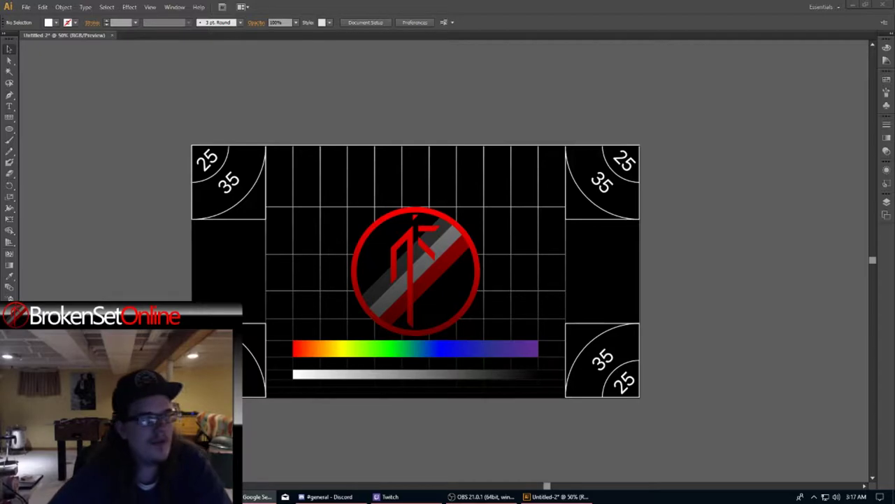
Stretch the grayscale bar beneath the rainbow bar downward to the next grid line, making it about 55 px high.
{"action": "mouse_move", "coordinate": [424, 301]}
{"action": "left_mouse_down"}
{"action": "mouse_move", "coordinate": [424, 262]}
{"action": "mouse_move", "coordinate": [424, 299]}
{"action": "left_mouse_up"}
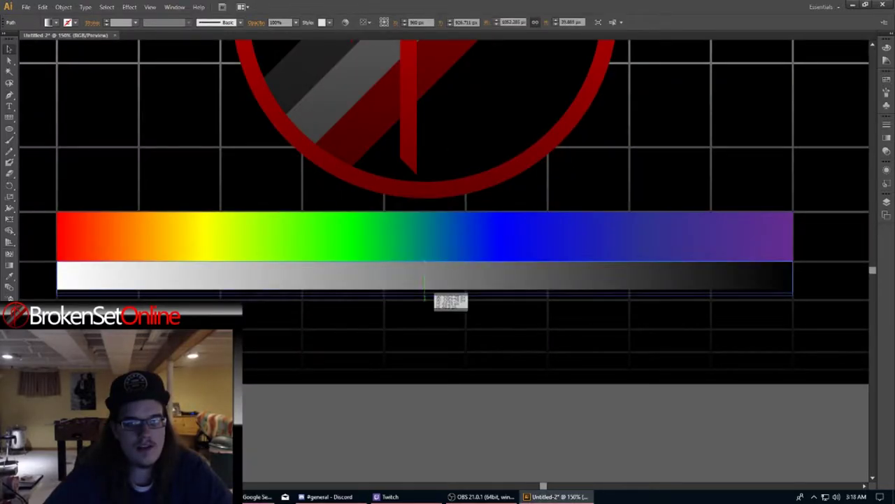
{"action": "key", "text": "ctrl+minus"}
{"action": "key", "text": "ctrl+minus"}
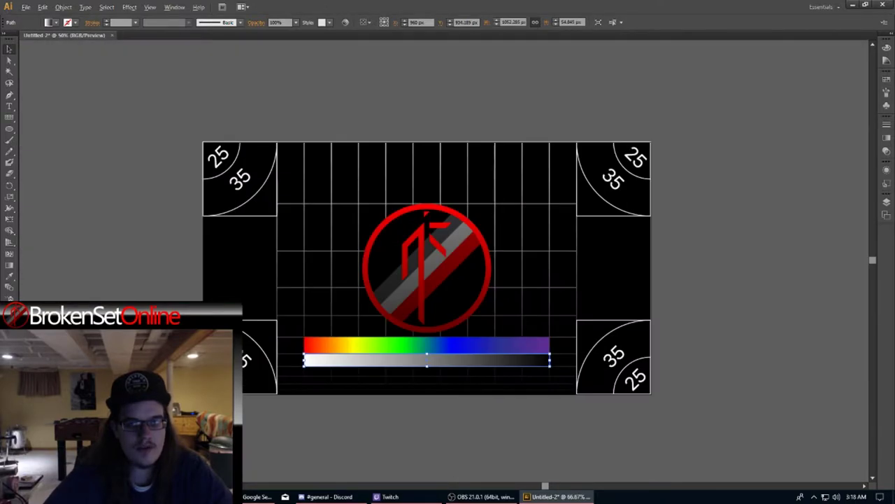
{"action": "key", "text": "ctrl+shift+a"}
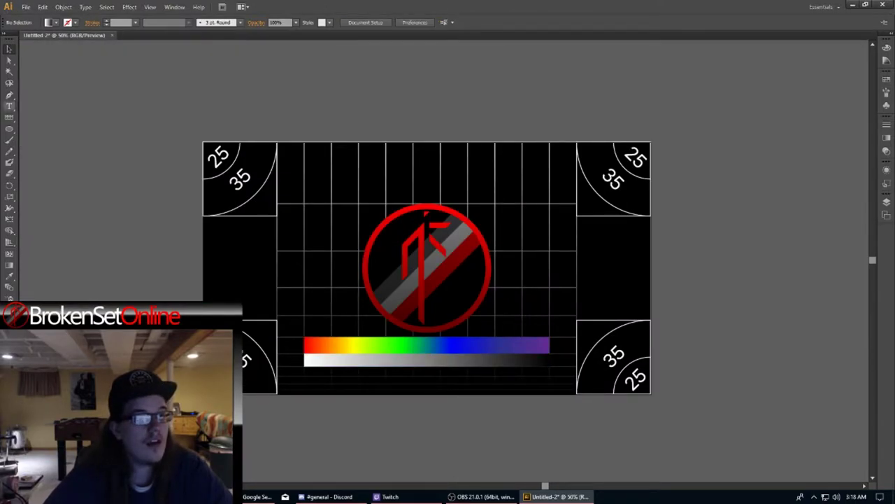
Add the text BrokenSetOnline in Gravity Regular with dark gray, gray and red parts, and position it above the circular logo.
{"action": "left_click", "coordinate": [9, 107]}
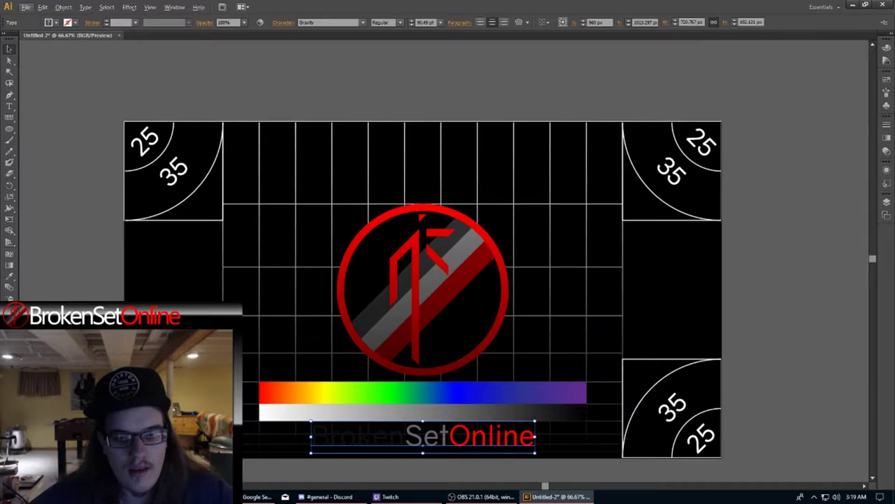
{"action": "left_click_drag", "start_coordinate": [423, 444], "coordinate": [419, 185]}
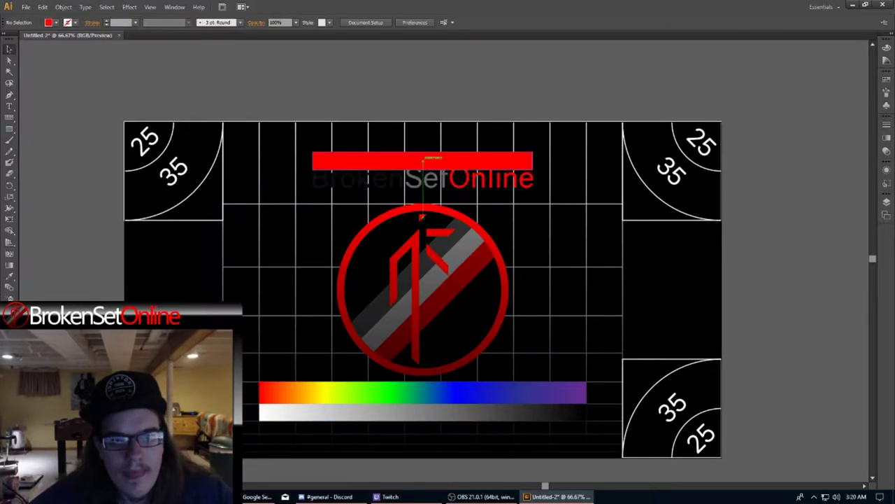
Center the red rectangle over the BrokenSetOnline text and enlarge it to about 764 by 86 px so it covers the text.
{"action": "left_click_drag", "start_coordinate": [424, 161], "coordinate": [423, 159]}
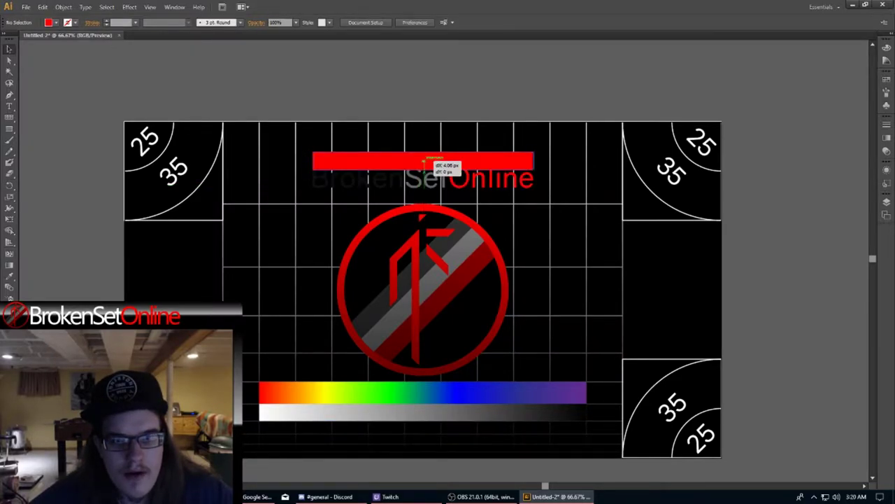
{"action": "left_click", "coordinate": [422, 160]}
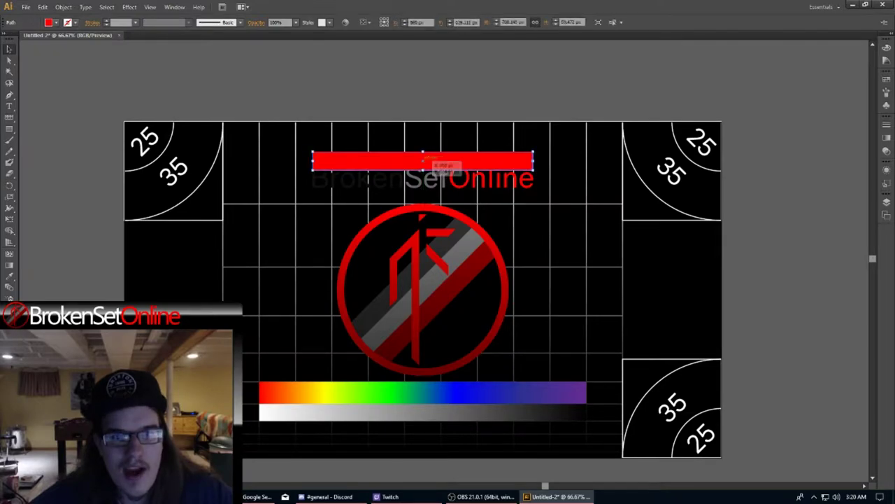
{"action": "mouse_move", "coordinate": [423, 166]}
{"action": "left_mouse_down"}
{"action": "mouse_move", "coordinate": [428, 184]}
{"action": "mouse_move", "coordinate": [422, 177]}
{"action": "left_mouse_up"}
{"action": "left_click_drag", "start_coordinate": [312, 161], "coordinate": [307, 162]}
{"action": "left_click_drag", "start_coordinate": [420, 159], "coordinate": [422, 177]}
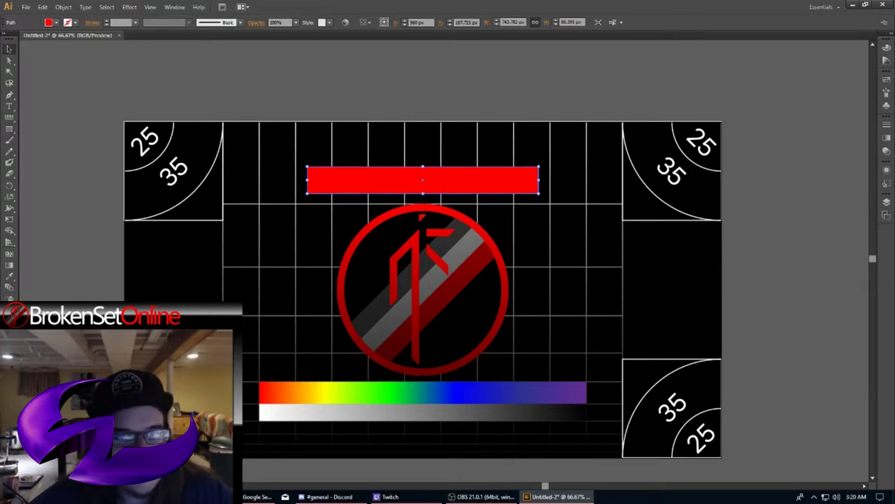
Fill the rectangle with black and send it behind the BrokenSetOnline text.
{"action": "left_click", "coordinate": [56, 23]}
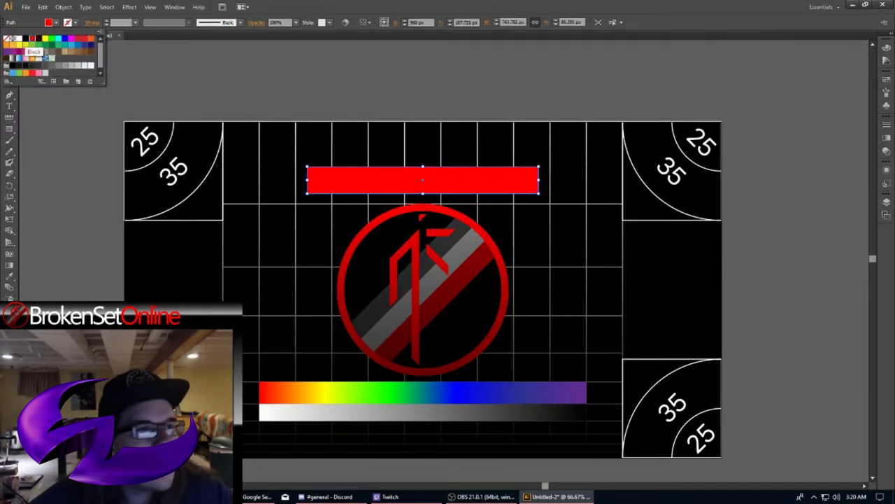
{"action": "left_click", "coordinate": [26, 39]}
{"action": "left_click", "coordinate": [55, 23]}
{"action": "key", "text": "ctrl+["}
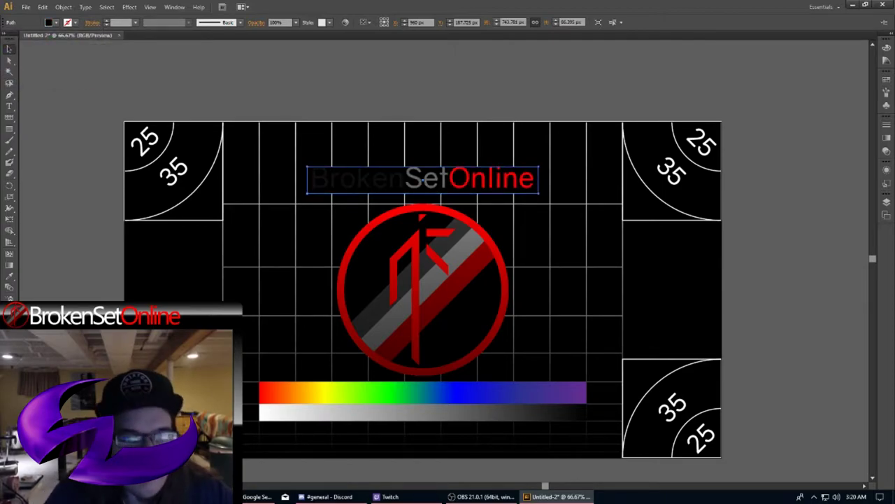